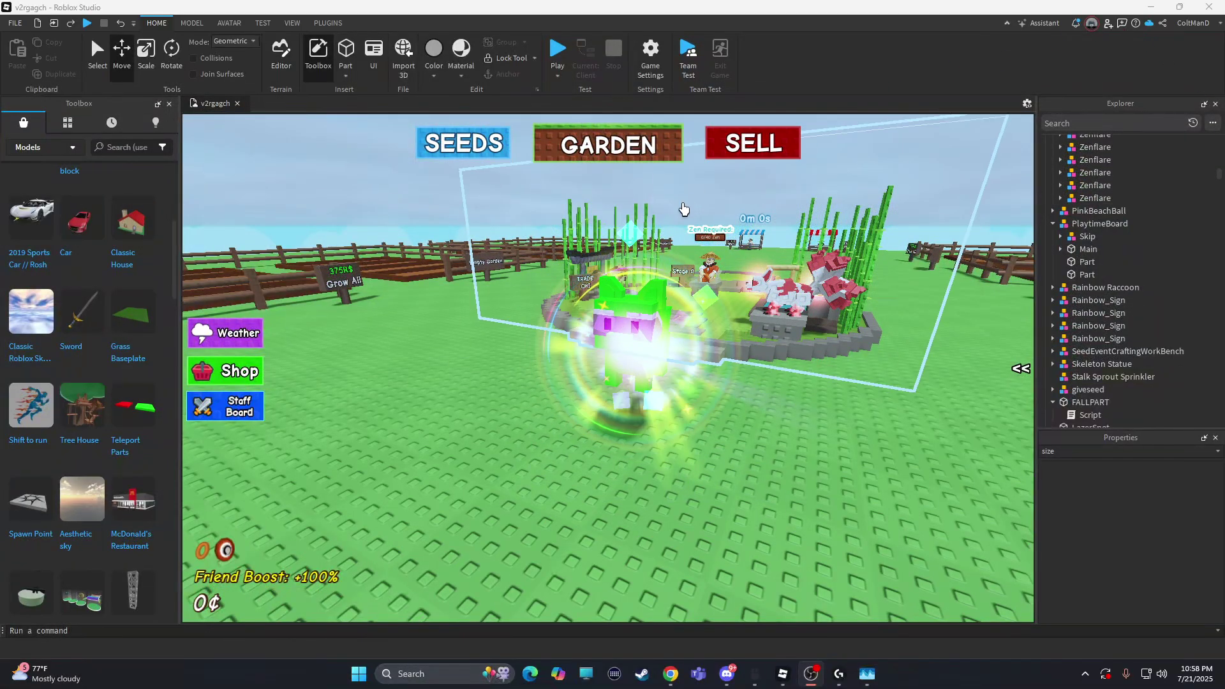
Select the Rainbow Raccoon model in the Explorer and frame it up close in the viewport
{"action": "left_click", "coordinate": [890, 276]}
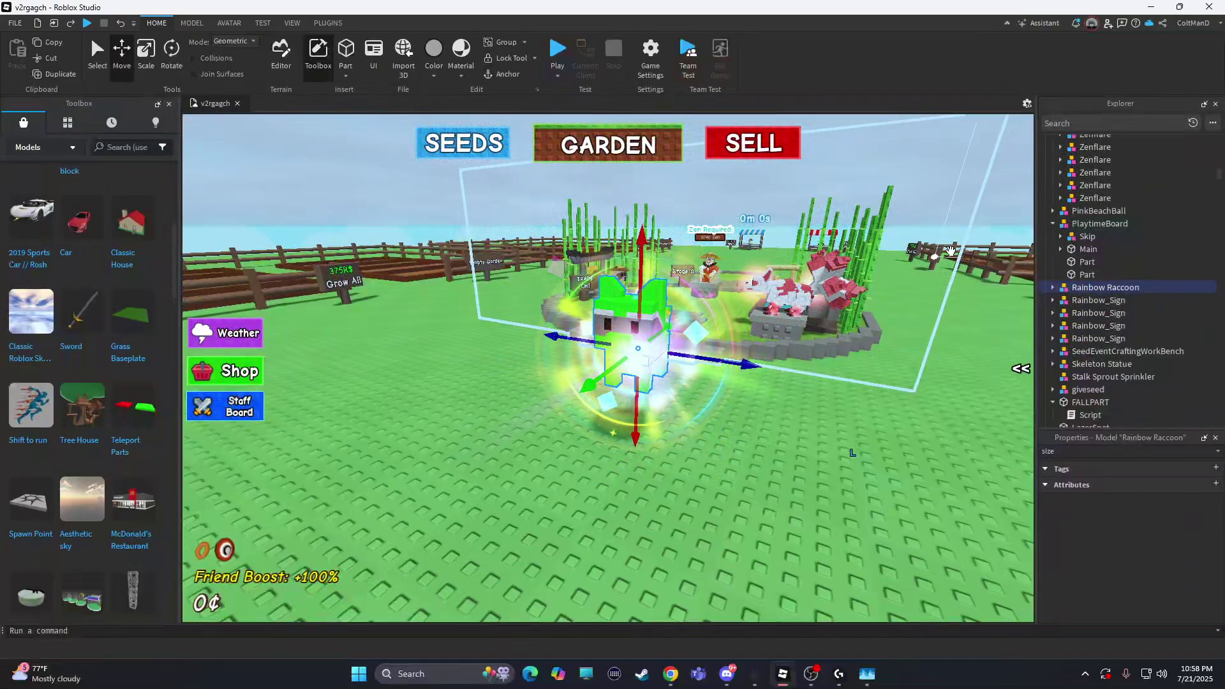
{"action": "key", "text": "f"}
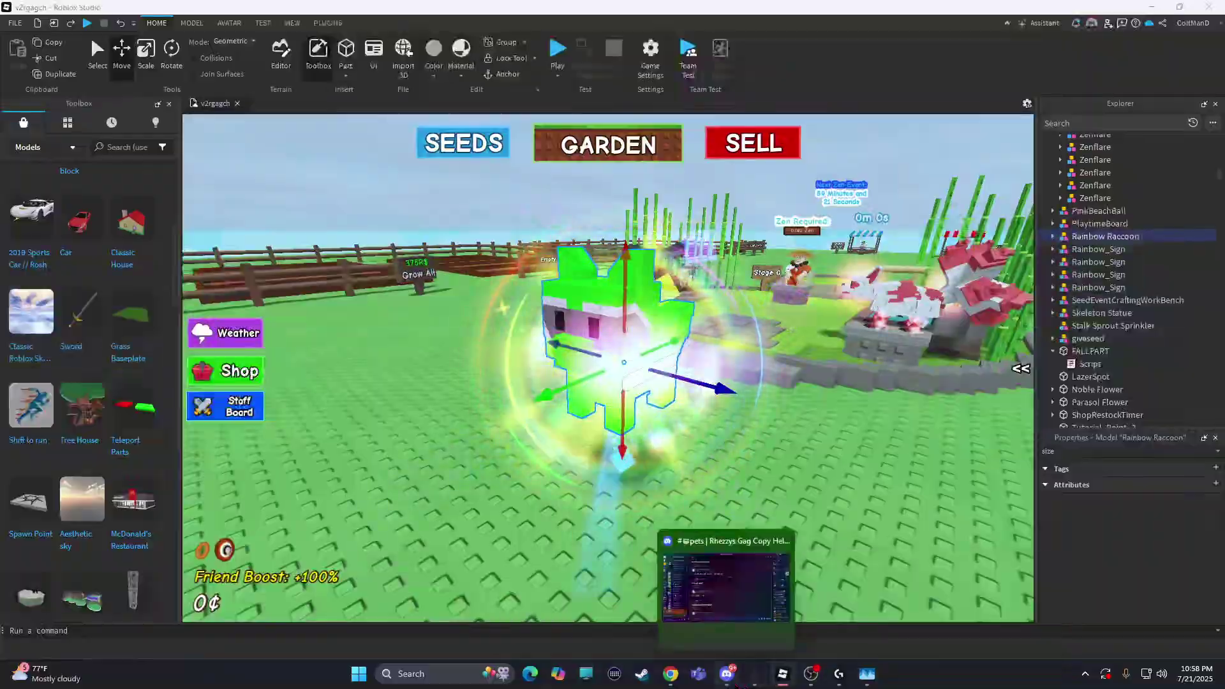
Switch to Discord's #pets channel showing the Rainbow Raccoon asset post
{"action": "left_click", "coordinate": [726, 673]}
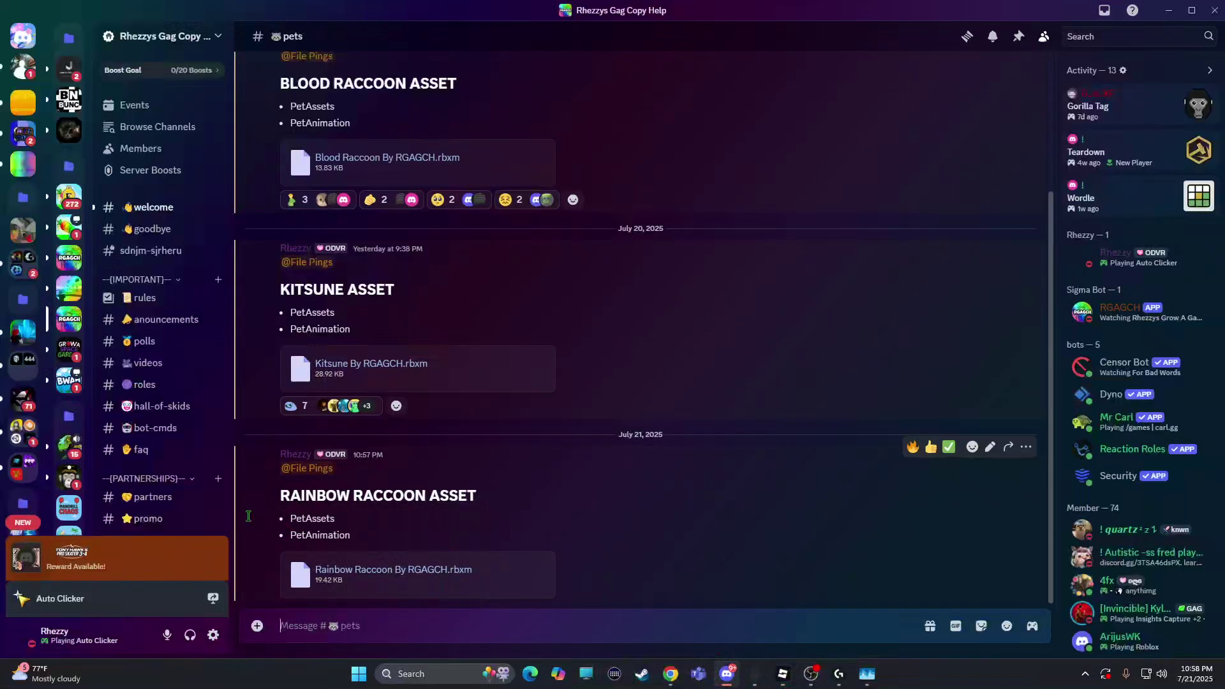
{"action": "scroll", "coordinate": [167, 450], "scroll_direction": "down", "scroll_amount": 5}
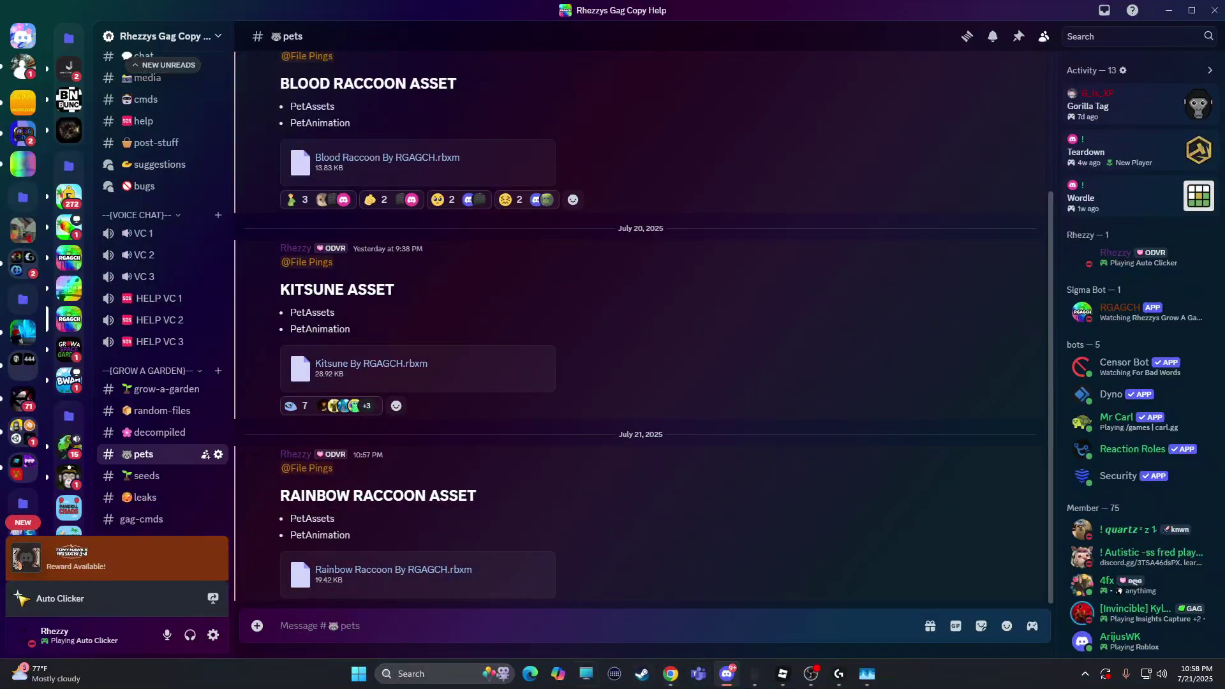
View the published rgagch site's Files > Pets page in Chrome, then return to Roblox Studio
{"action": "mouse_move", "coordinate": [670, 675]}
{"action": "left_click", "coordinate": [707, 608]}
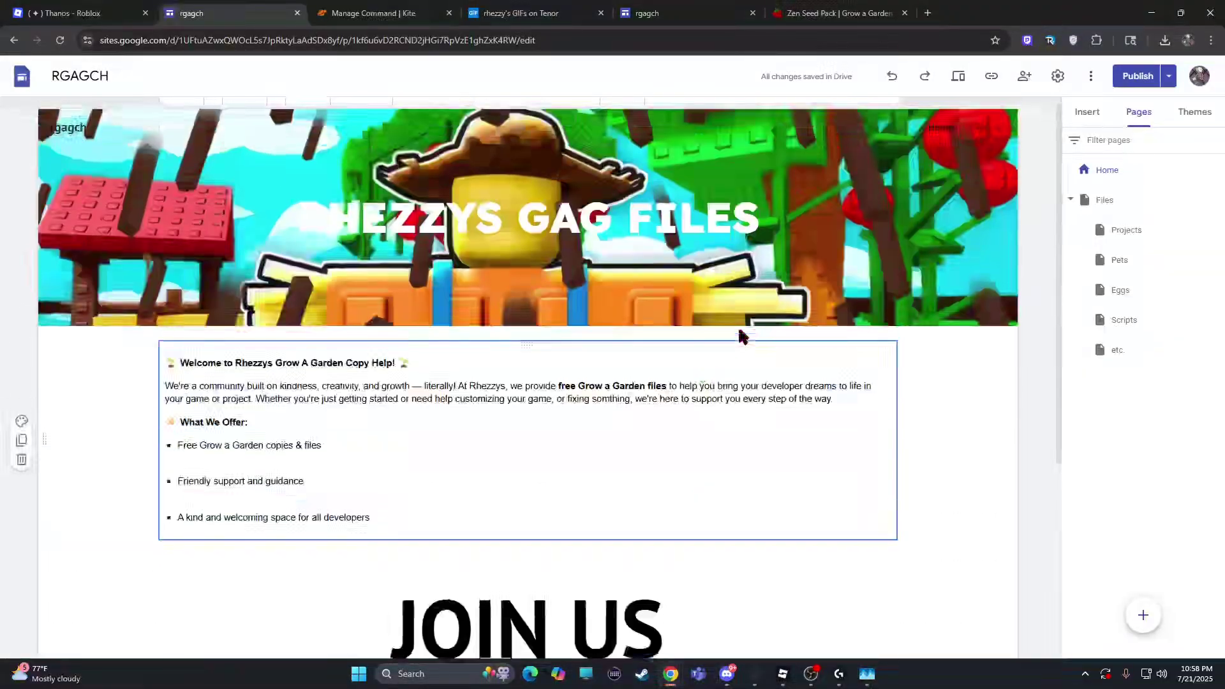
{"action": "left_click", "coordinate": [664, 16]}
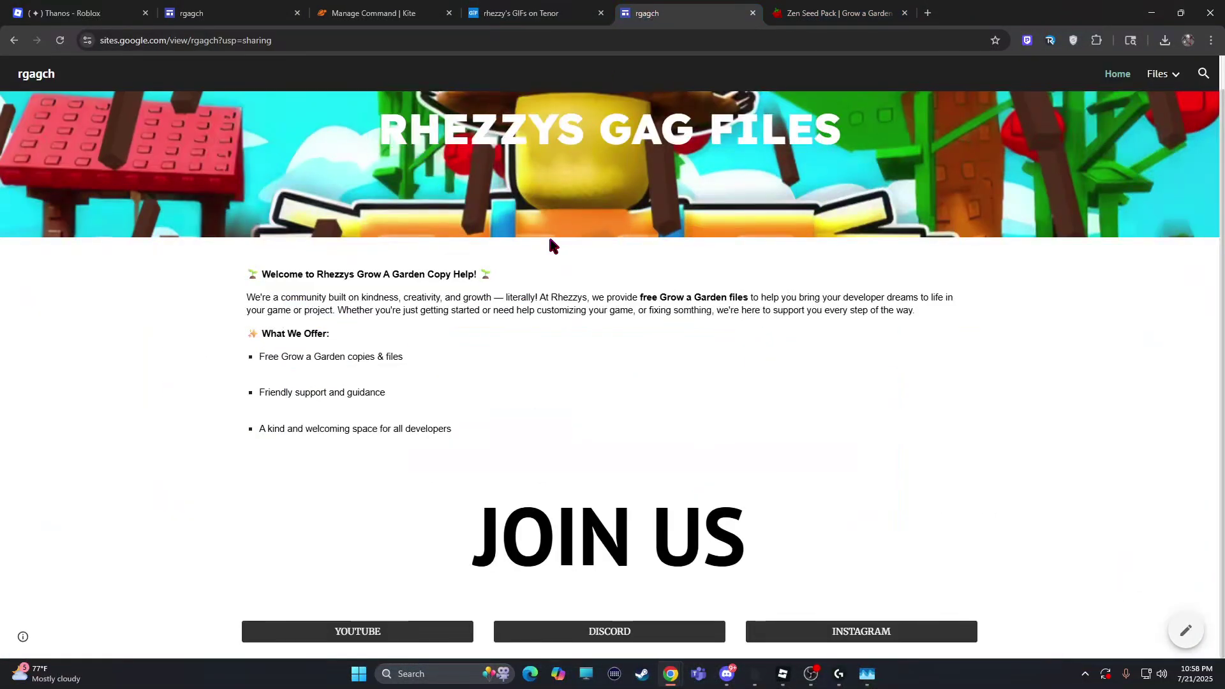
{"action": "left_click", "coordinate": [1150, 76]}
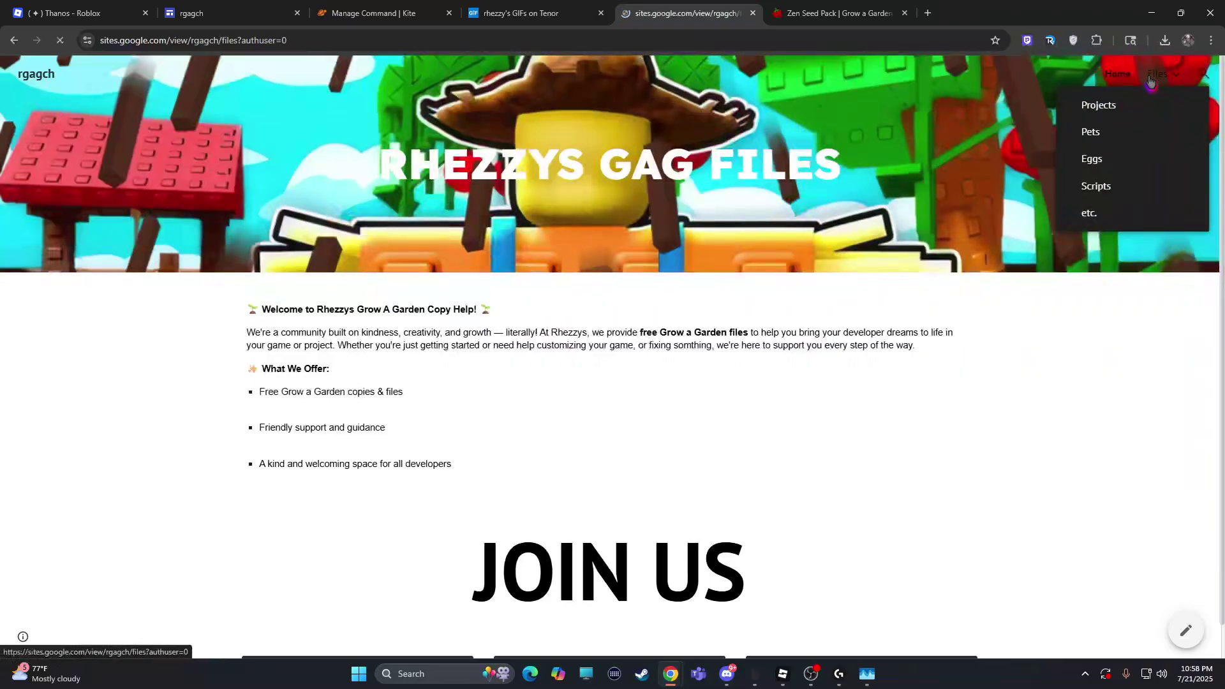
{"action": "left_click", "coordinate": [1127, 77]}
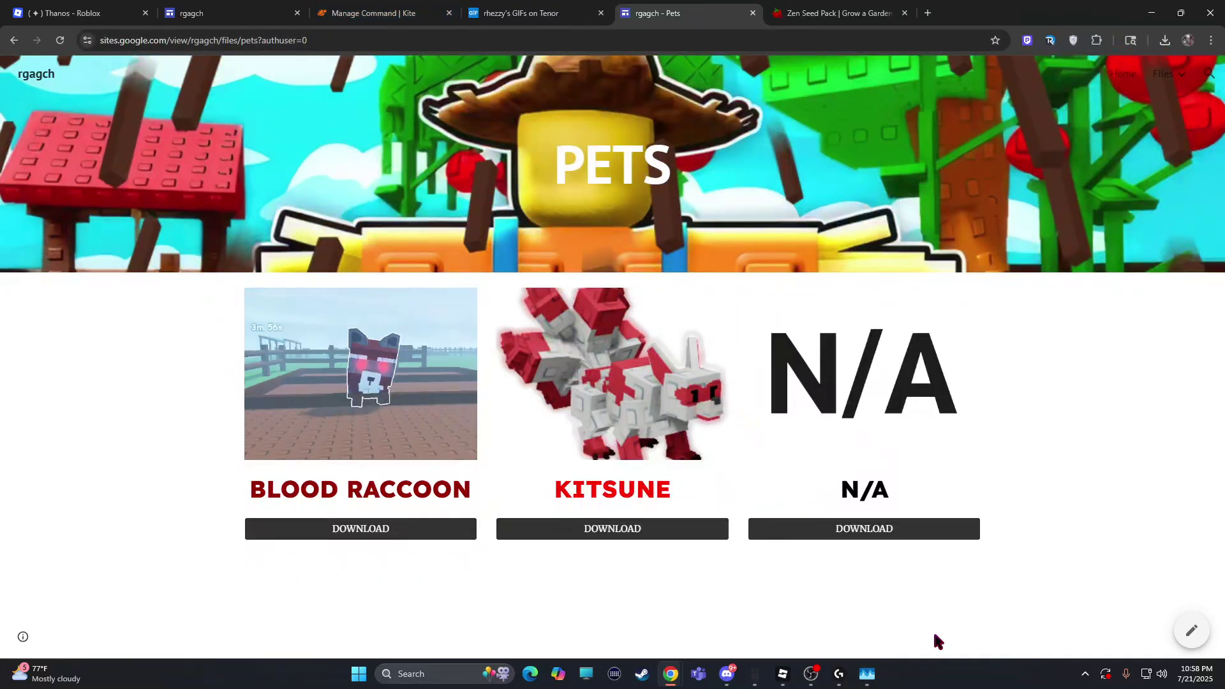
{"action": "mouse_move", "coordinate": [782, 674]}
{"action": "left_click", "coordinate": [824, 613]}
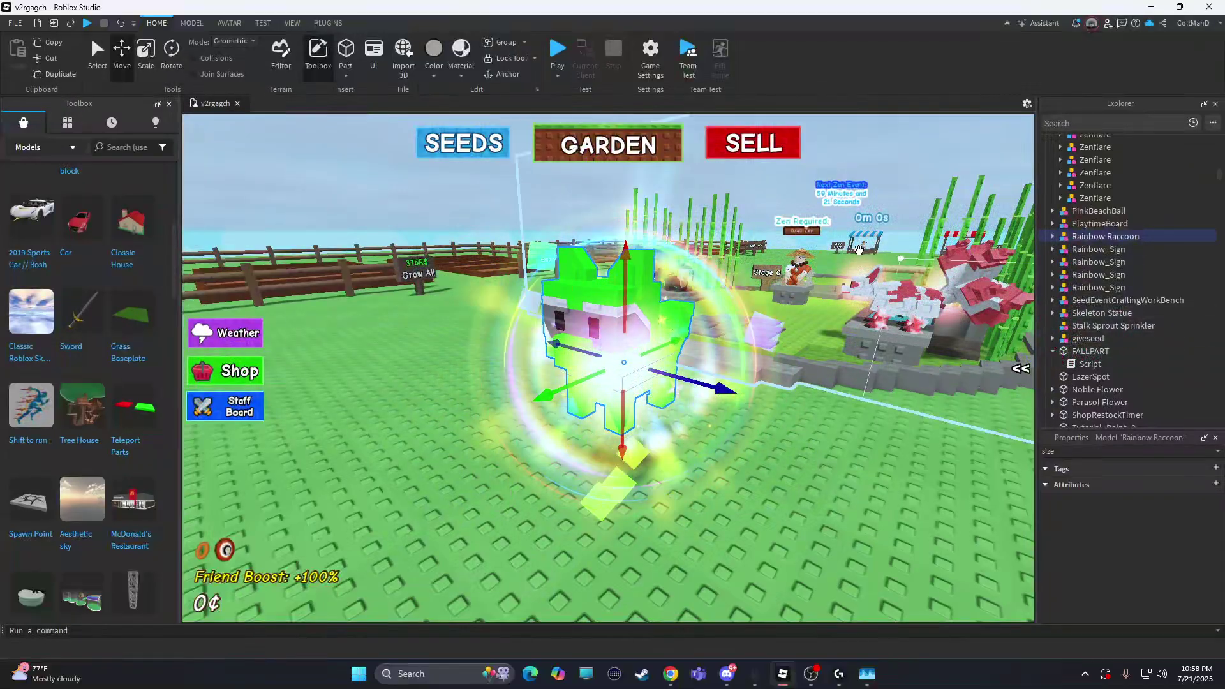
{"action": "right_click_drag", "start_coordinate": [589, 486], "coordinate": [621, 411]}
{"action": "key", "text": "f"}
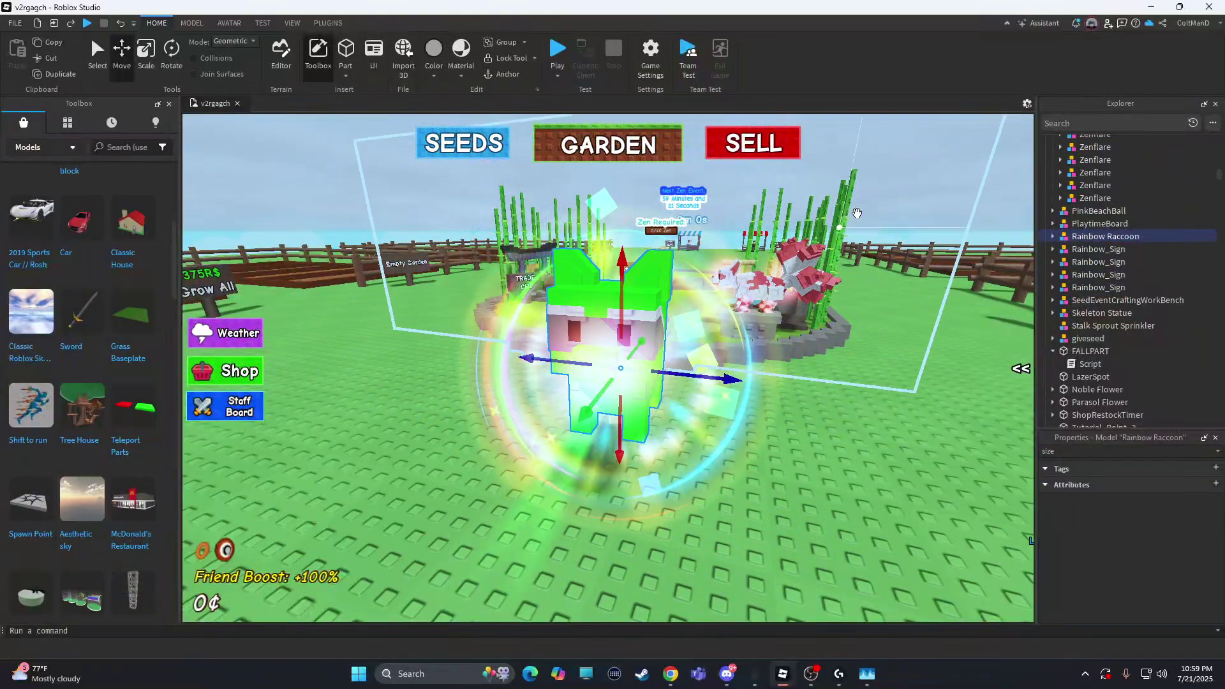
{"action": "left_click", "coordinate": [1056, 352]}
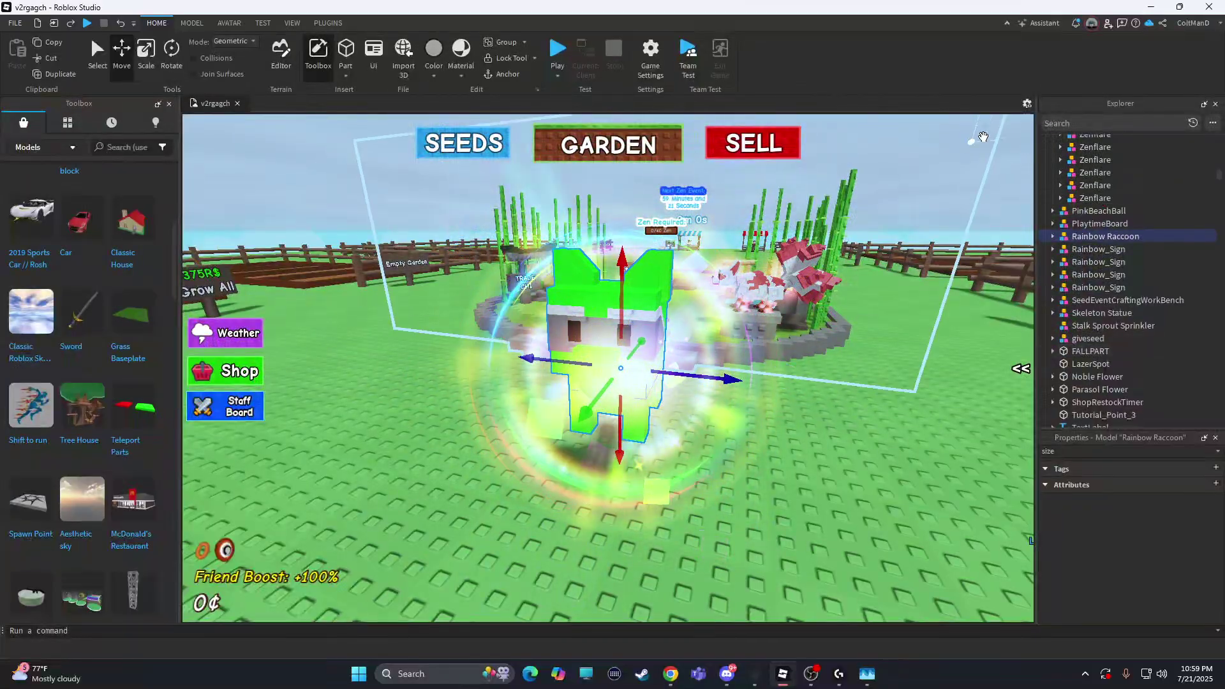
{"action": "left_click", "coordinate": [1106, 121]}
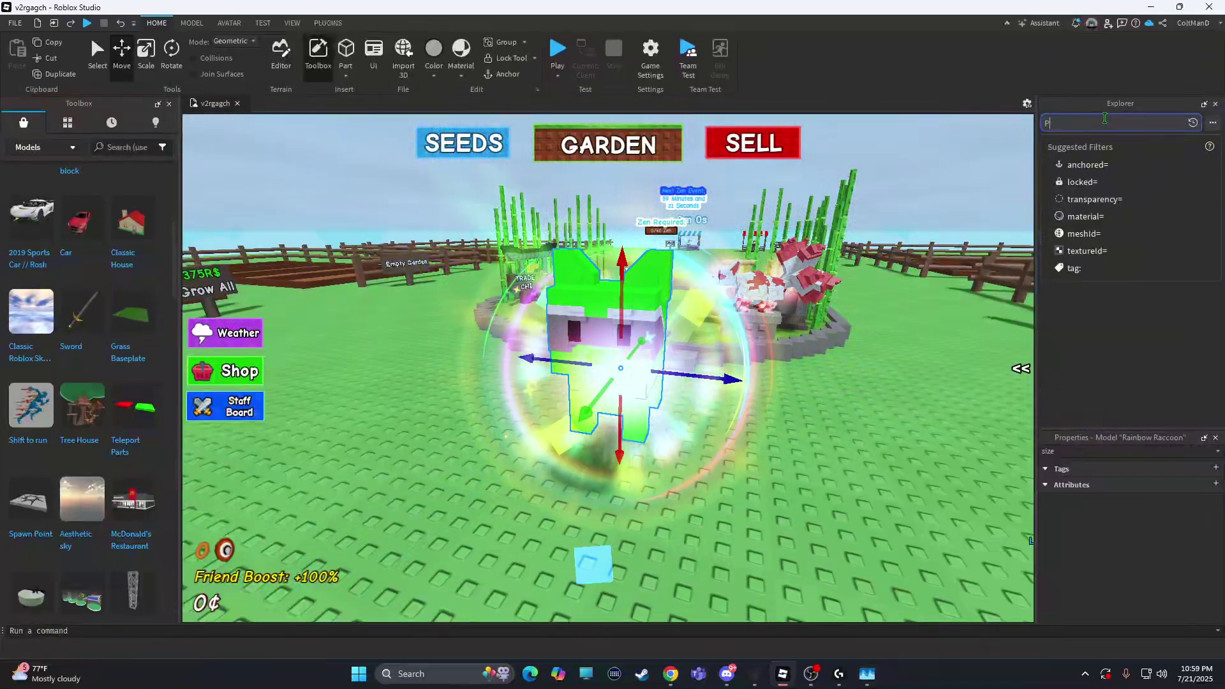
{"action": "type", "text": "Pestl"}
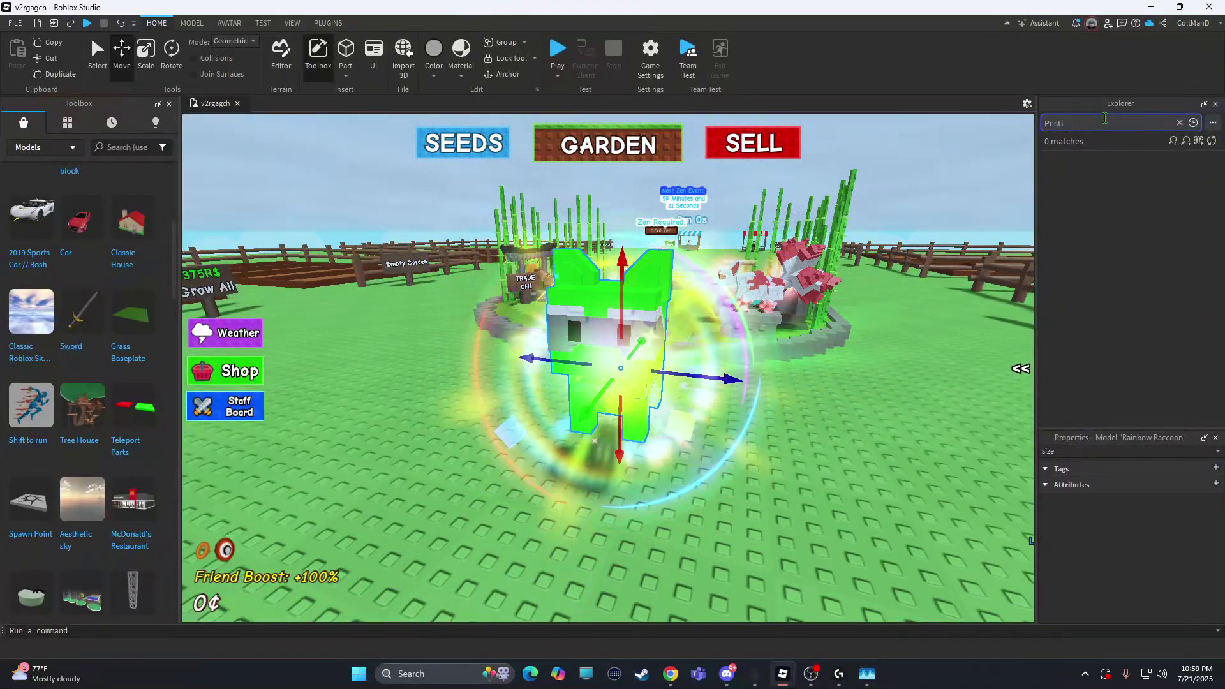
{"action": "key", "text": "BackSpace"}
{"action": "key", "text": "BackSpace"}
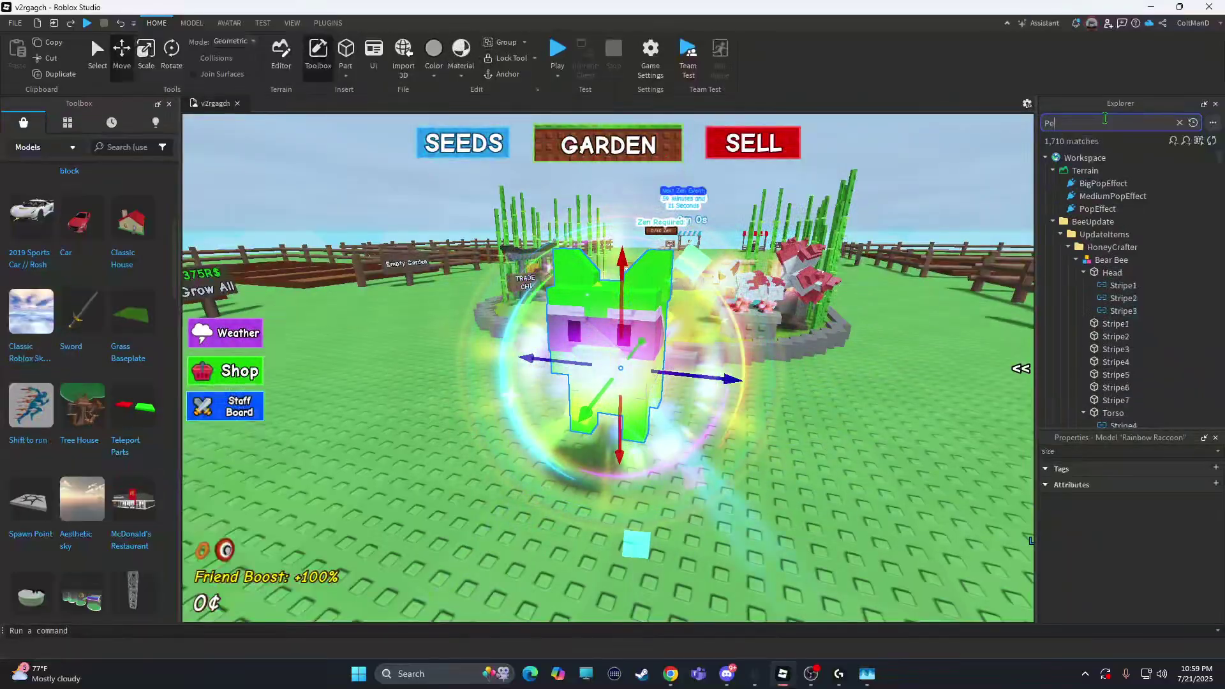
{"action": "type", "text": "t"}
{"action": "key", "text": "Escape"}
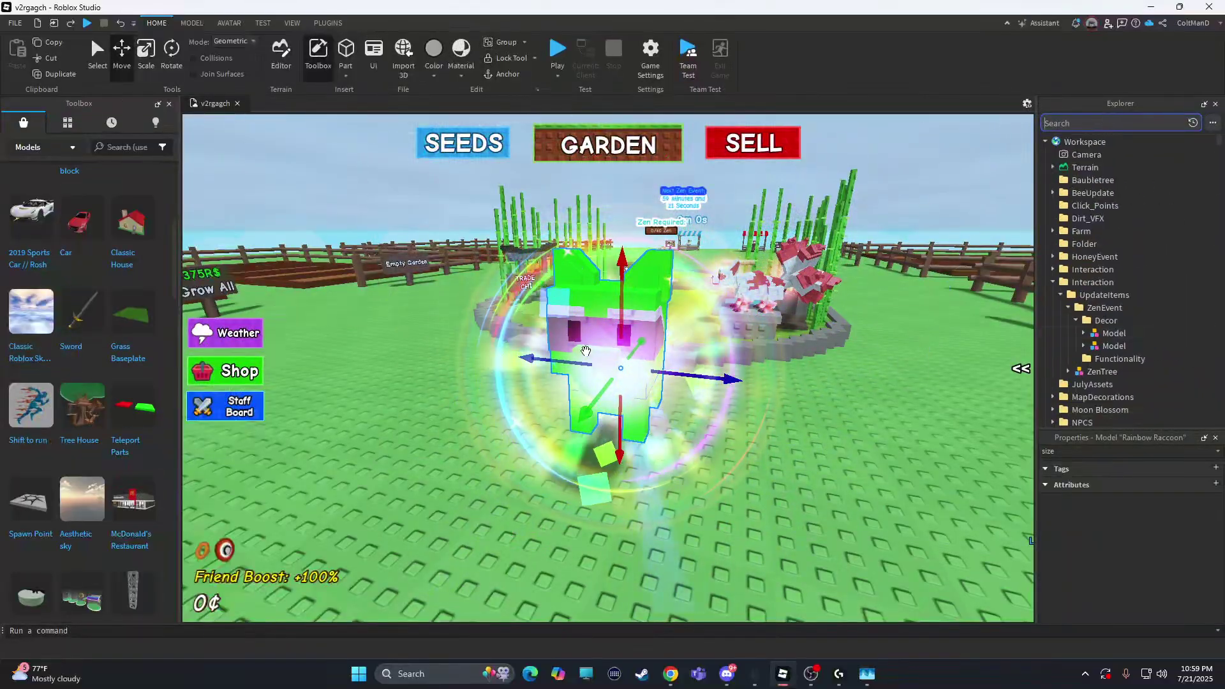
{"action": "scroll", "coordinate": [1149, 287], "scroll_direction": "down", "scroll_amount": 5}
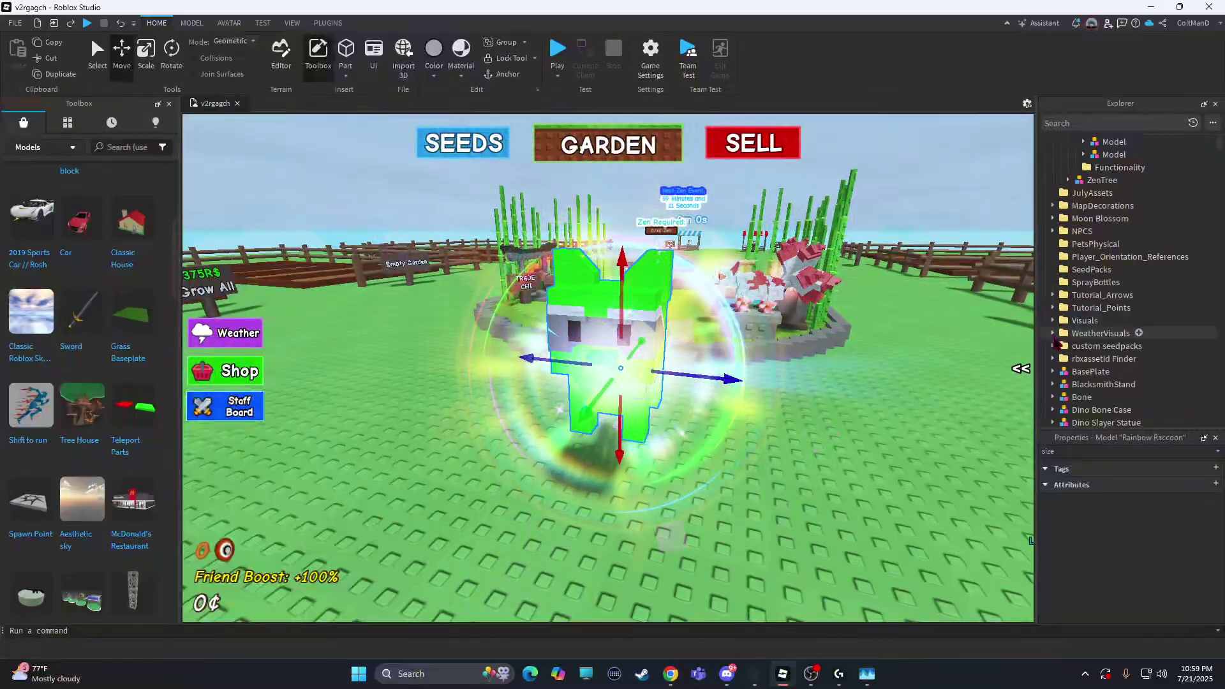
{"action": "scroll", "coordinate": [1148, 316], "scroll_direction": "down", "scroll_amount": 5}
{"action": "scroll", "coordinate": [1169, 275], "scroll_direction": "down", "scroll_amount": 5}
{"action": "scroll", "coordinate": [1149, 274], "scroll_direction": "up", "scroll_amount": 3}
{"action": "scroll", "coordinate": [1149, 275], "scroll_direction": "up", "scroll_amount": 10}
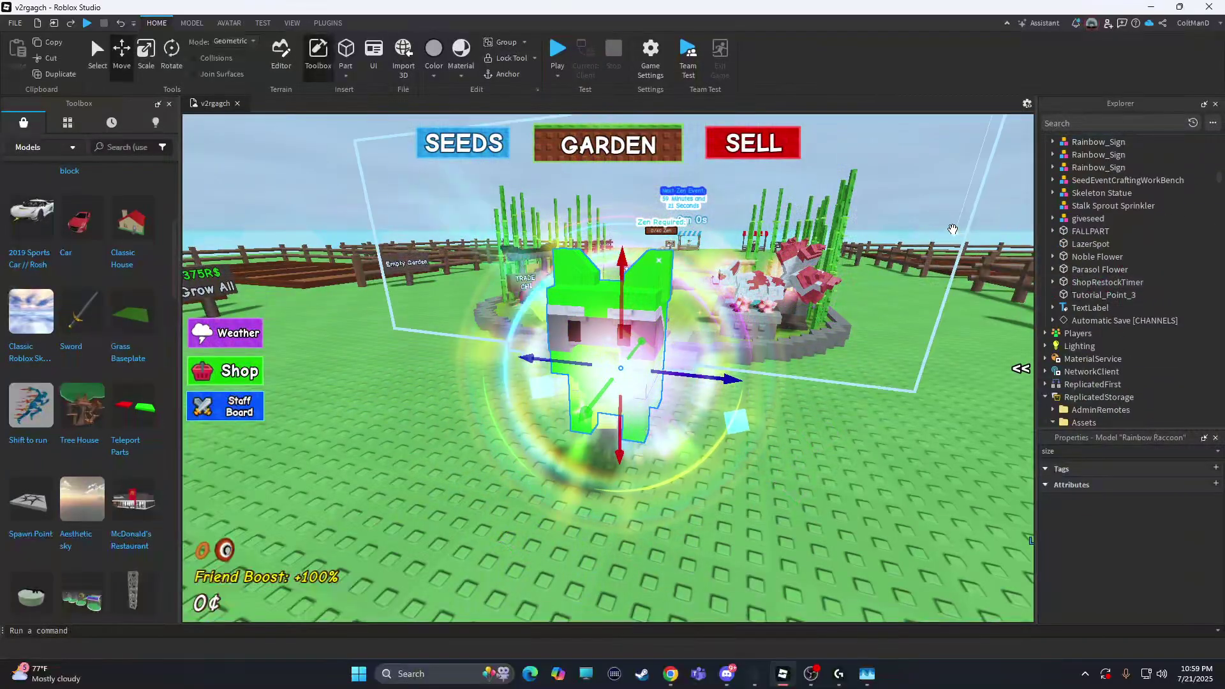
{"action": "scroll", "coordinate": [1149, 275], "scroll_direction": "up", "scroll_amount": 5}
{"action": "left_click", "coordinate": [583, 357]}
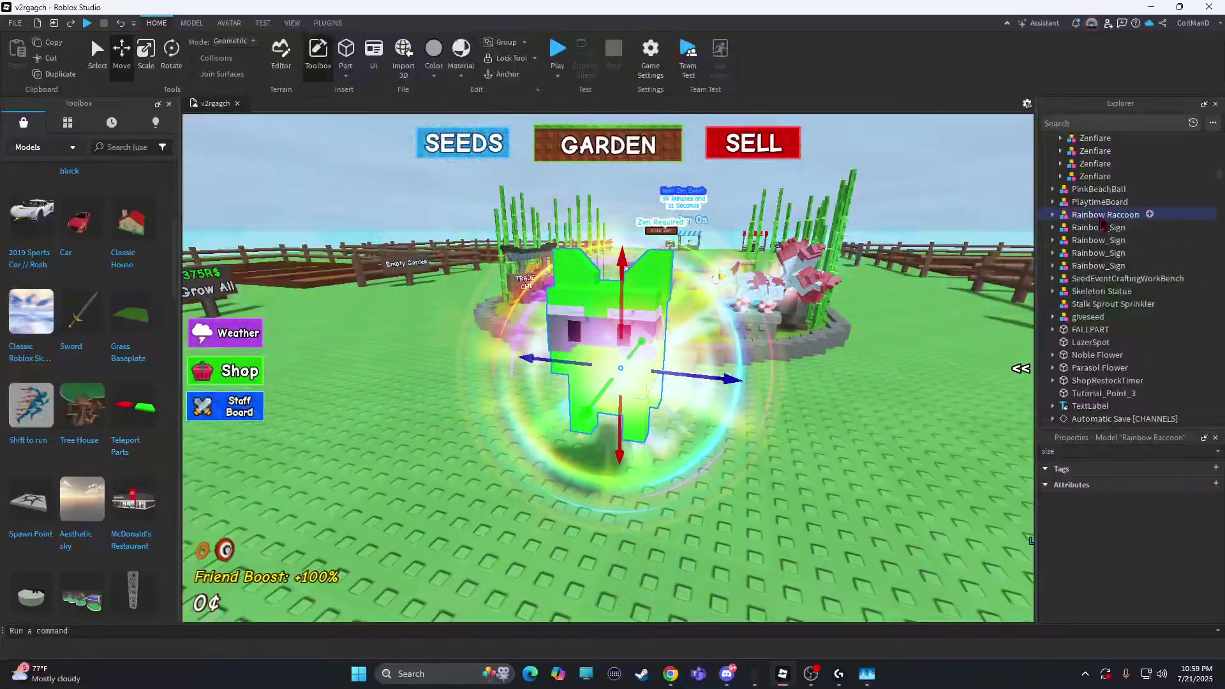
{"action": "right_click", "coordinate": [1103, 215]}
{"action": "key", "text": "Escape"}
{"action": "scroll", "coordinate": [637, 299], "scroll_direction": "down", "scroll_amount": 5}
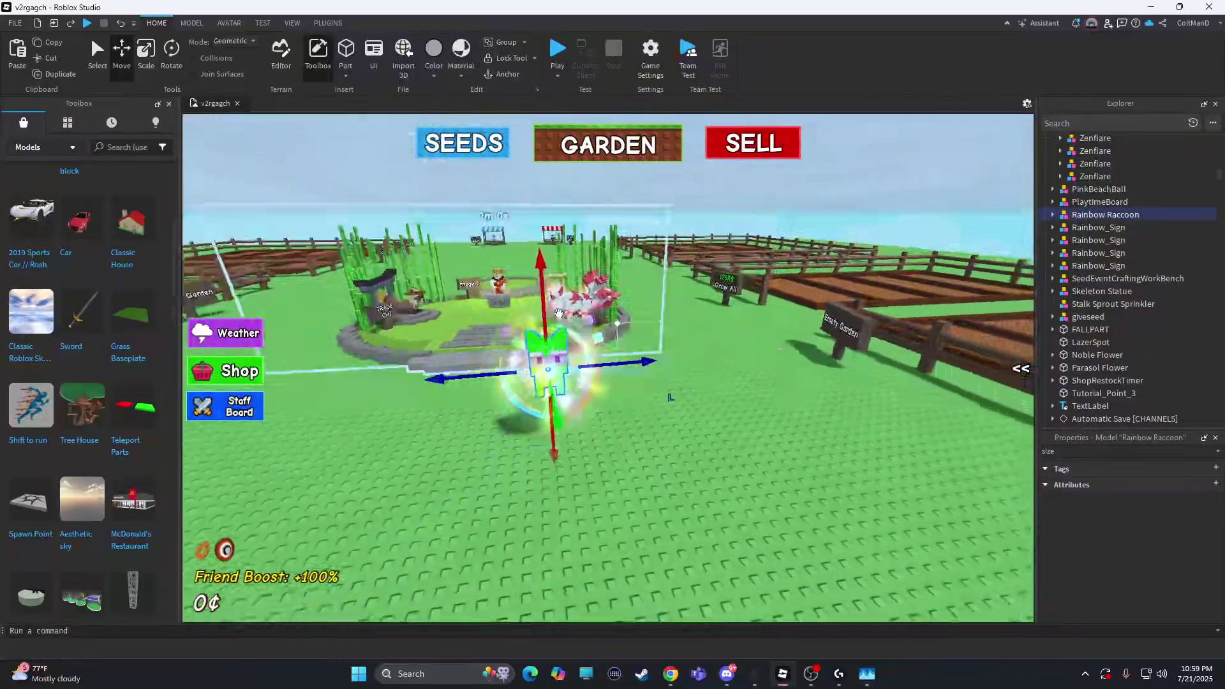
{"action": "right_click_drag", "start_coordinate": [637, 300], "coordinate": [718, 306]}
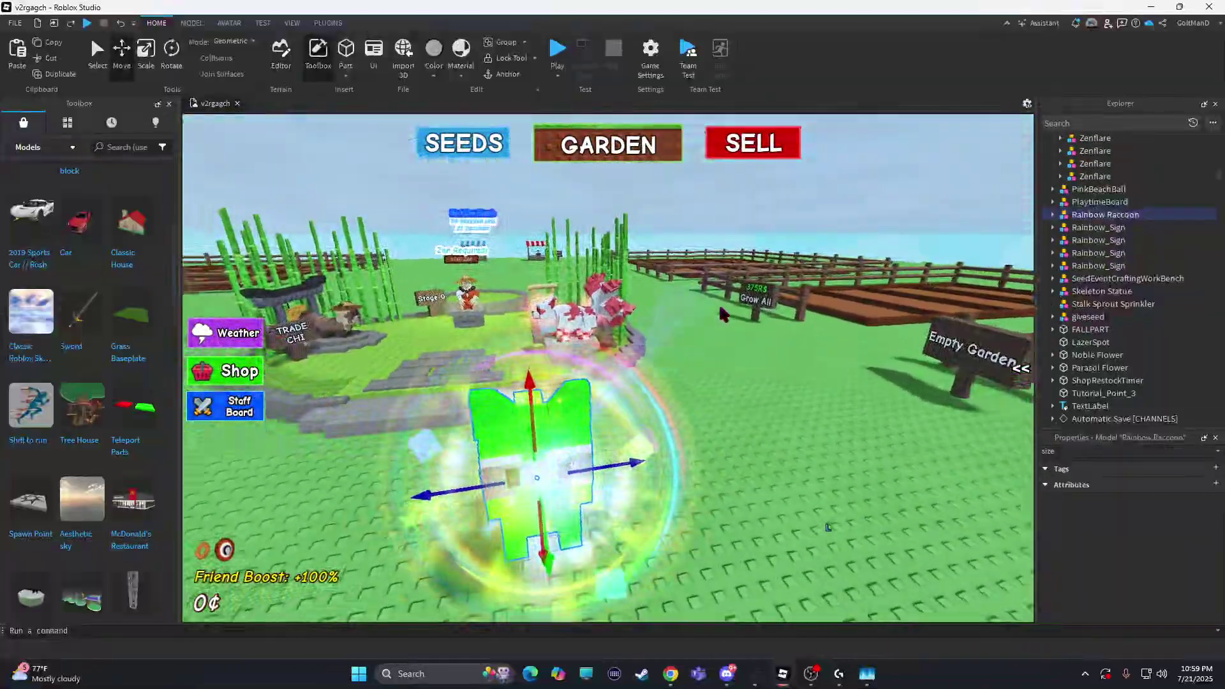
{"action": "key", "text": "f"}
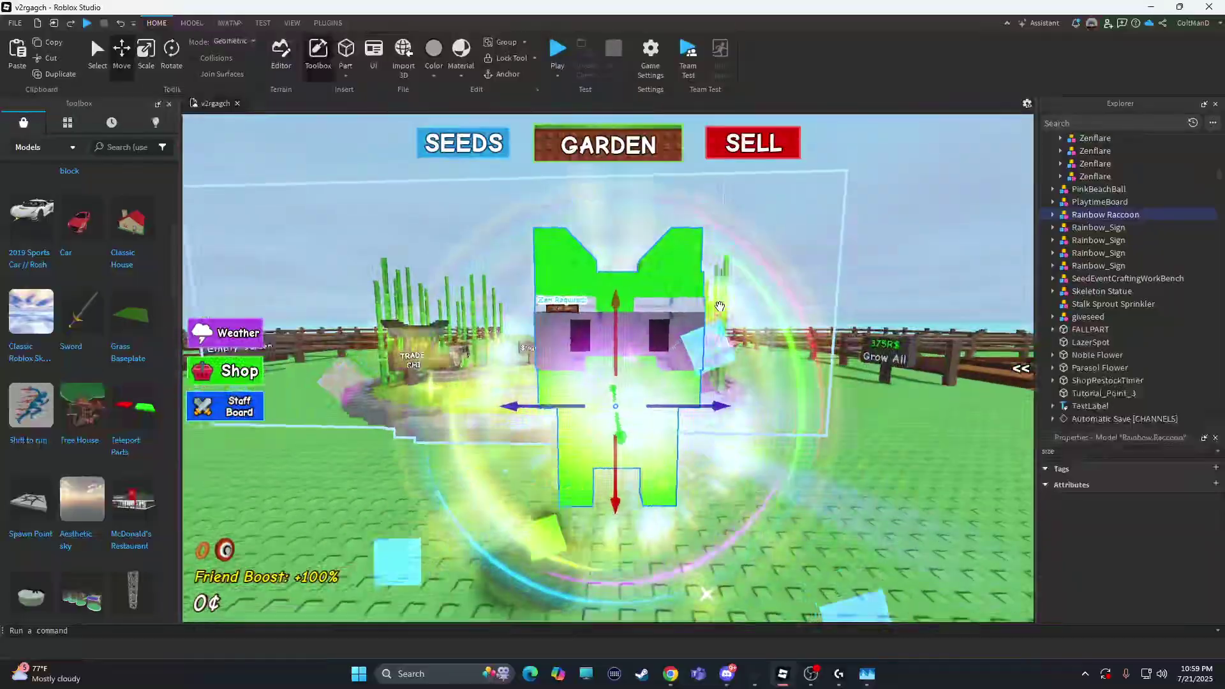
{"action": "right_click", "coordinate": [1092, 212]}
{"action": "key", "text": "Escape"}
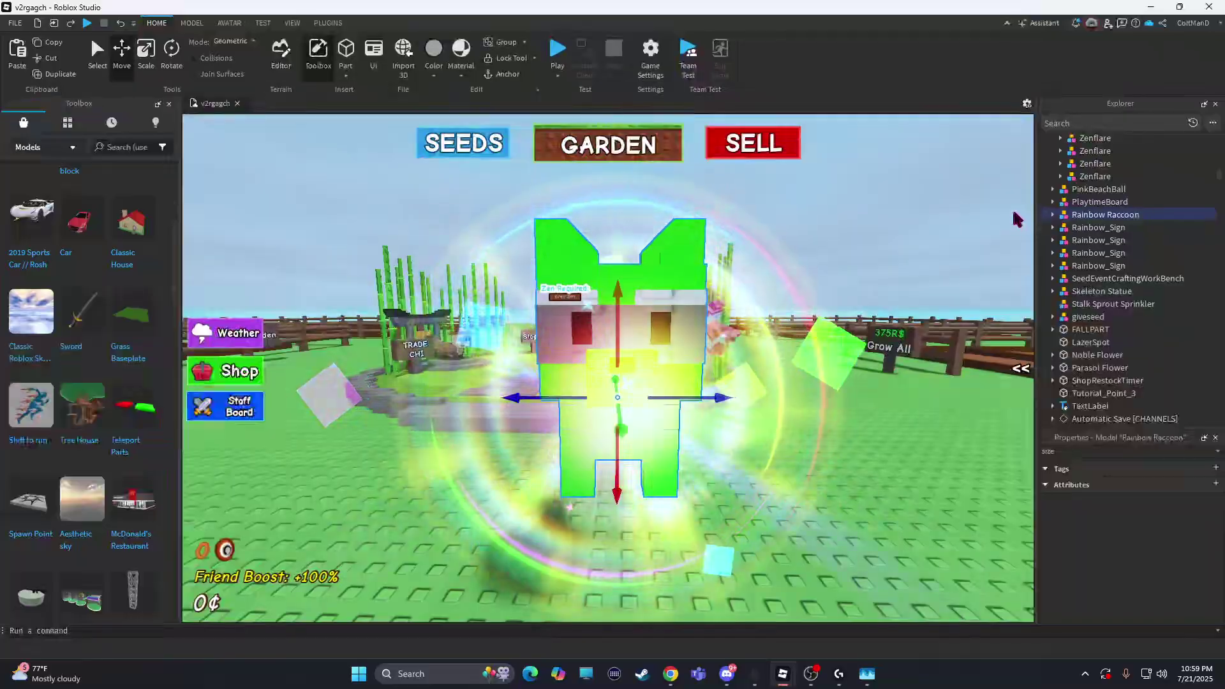
Remove the raccoon from the scene and paste the Rainbow Raccoon model into PetAssets
{"action": "key", "text": "Delete"}
{"action": "left_click", "coordinate": [1089, 124]}
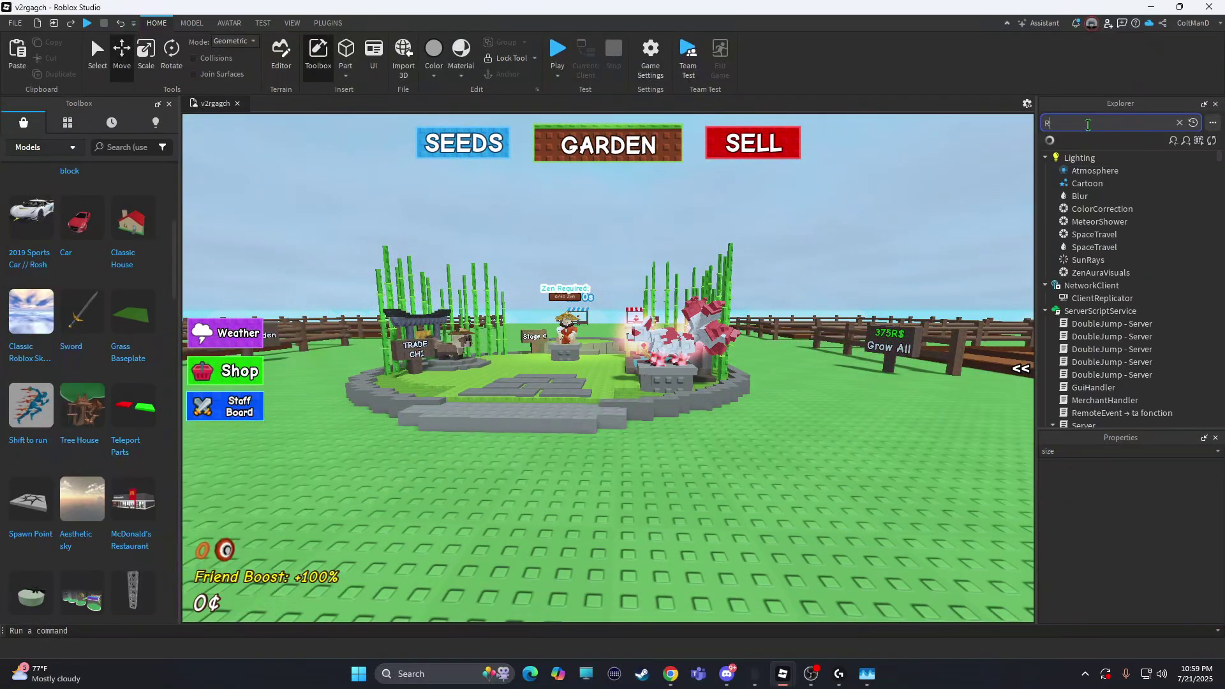
{"action": "type", "text": "Racon"}
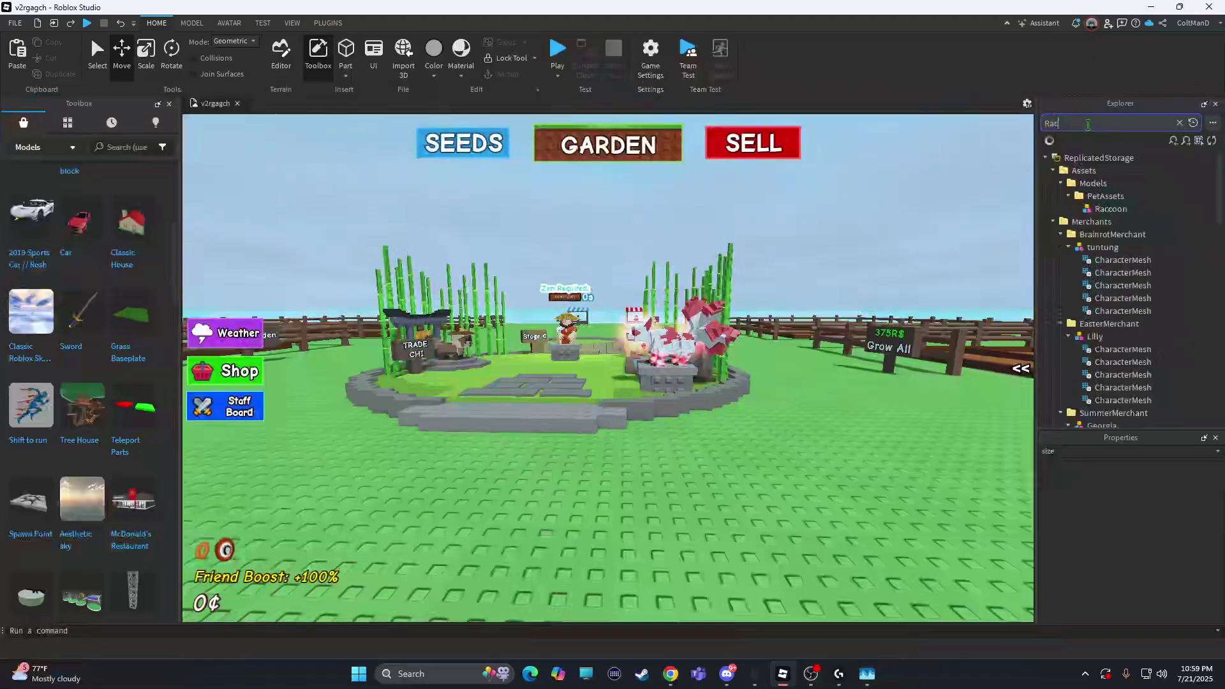
{"action": "right_click", "coordinate": [1106, 273]}
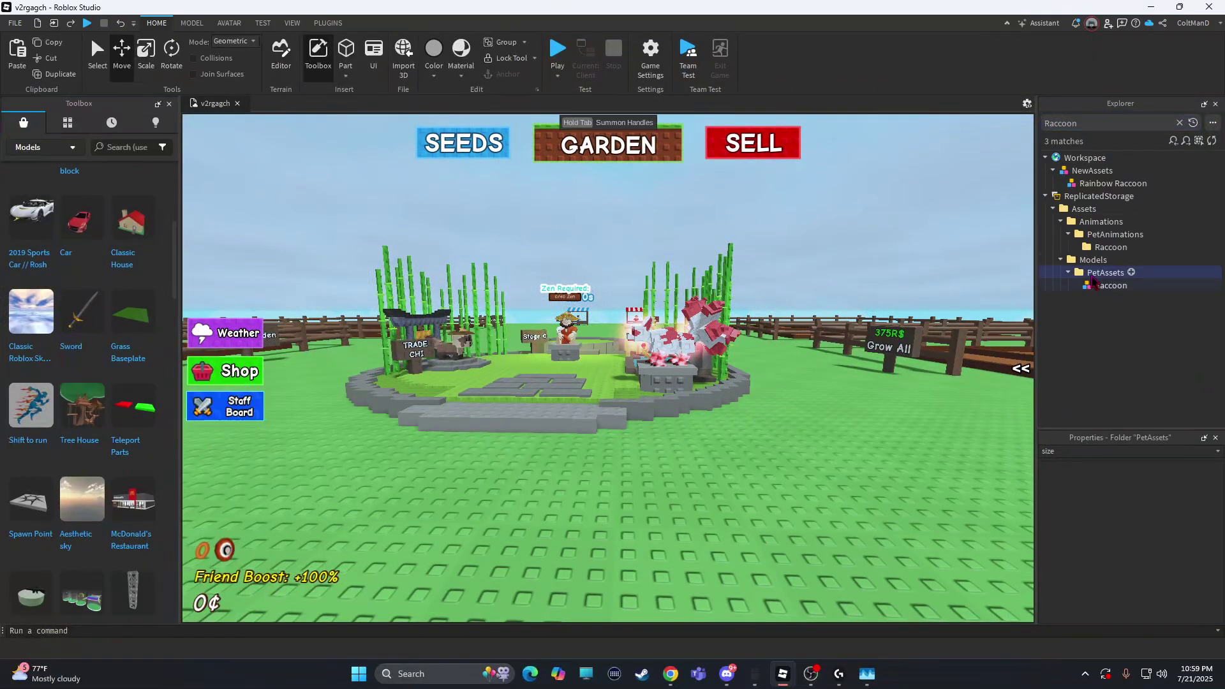
{"action": "left_click", "coordinate": [1130, 315]}
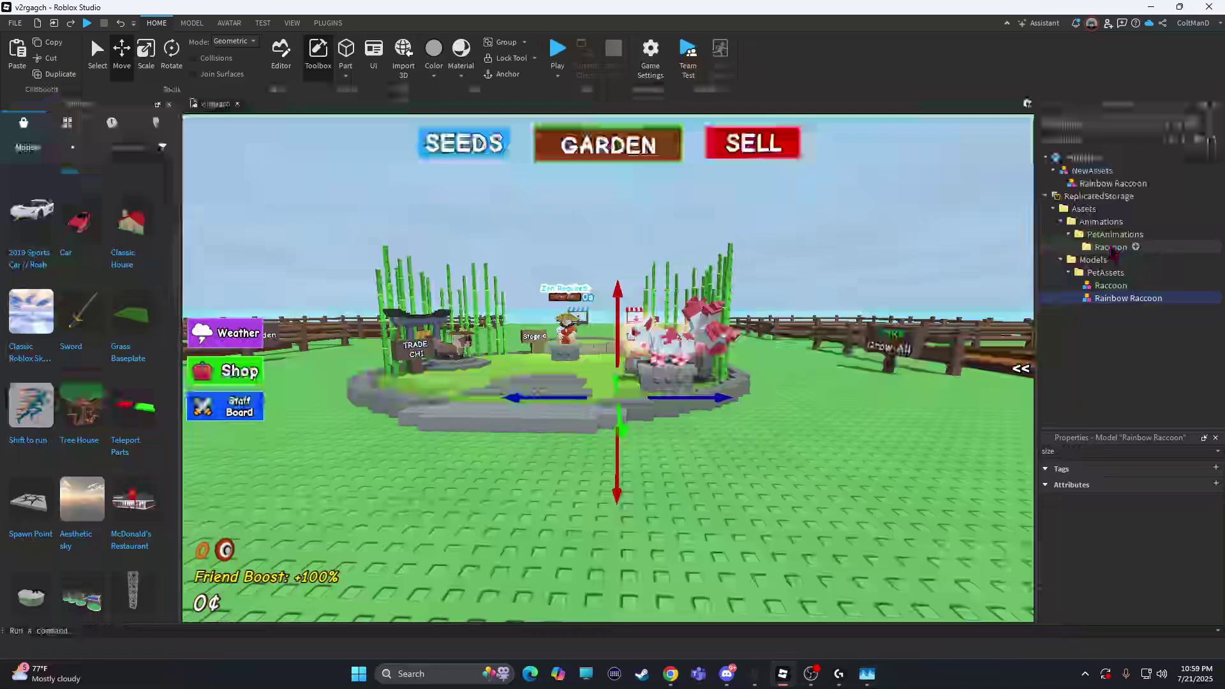
Duplicate the Raccoon animation folder and rename the copy 'Rainbow Raccoon'
{"action": "left_click", "coordinate": [1111, 247]}
{"action": "key", "text": "ctrl+d"}
{"action": "left_click", "coordinate": [1132, 265]}
{"action": "key", "text": "Home"}
{"action": "type", "text": "R"}
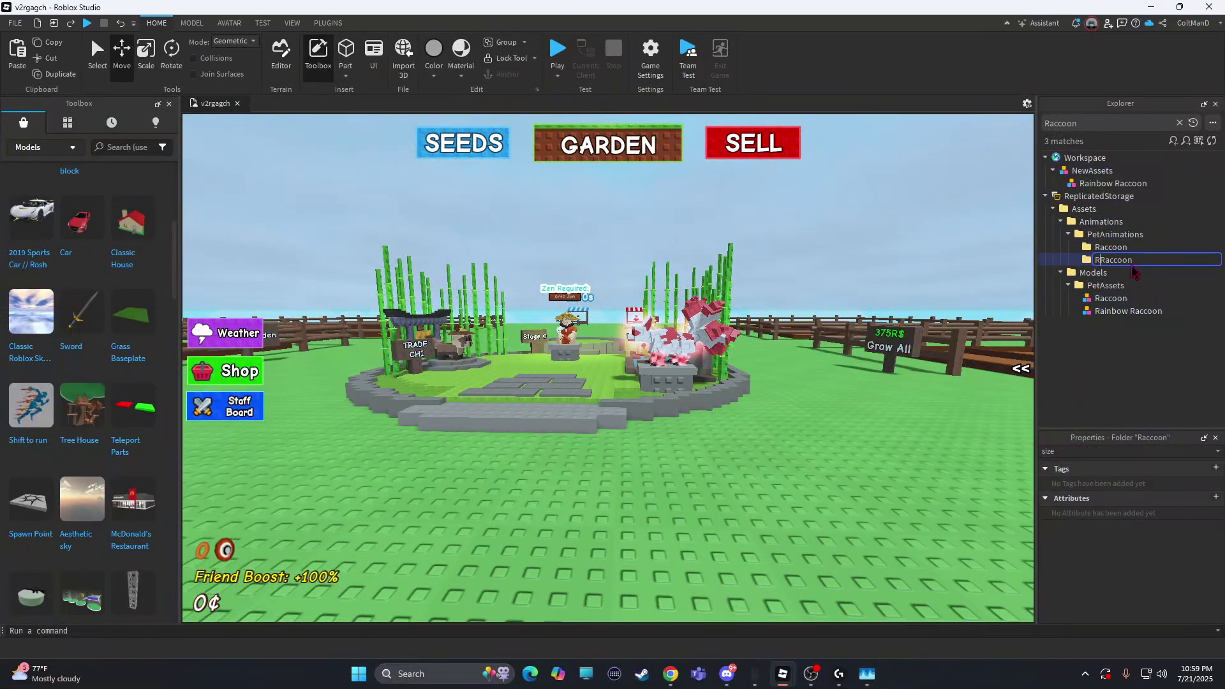
{"action": "type", "text": "w"}
{"action": "key", "text": "Return"}
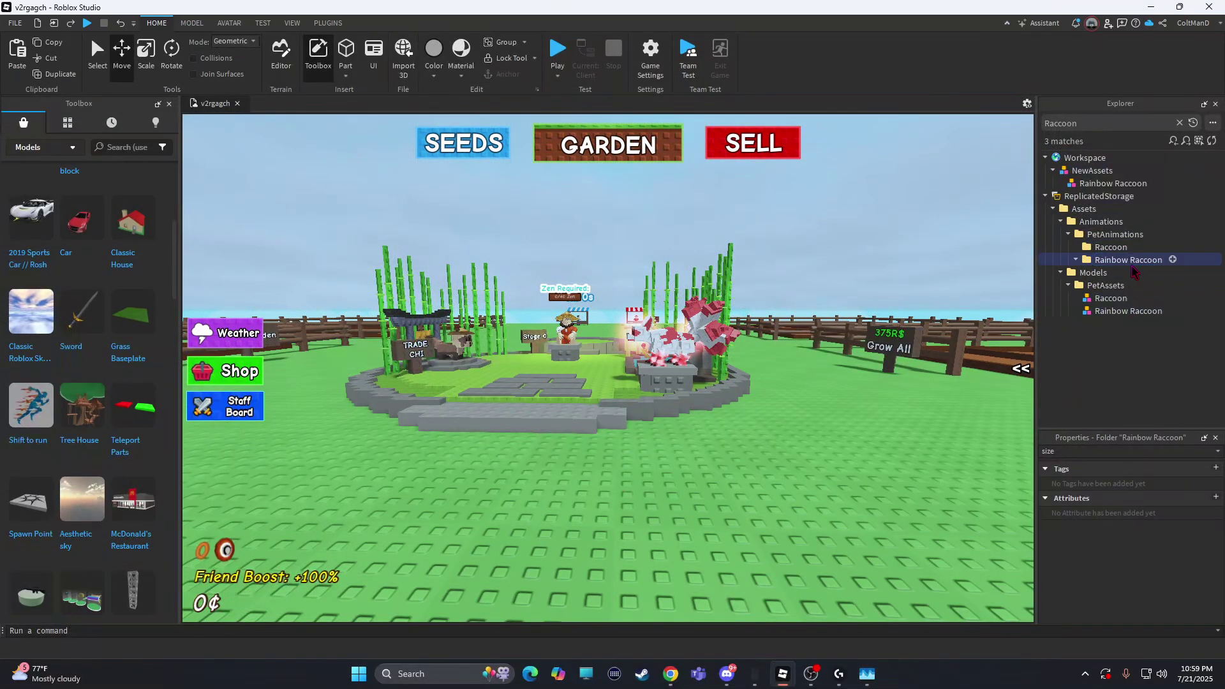
{"action": "left_click", "coordinate": [1111, 183]}
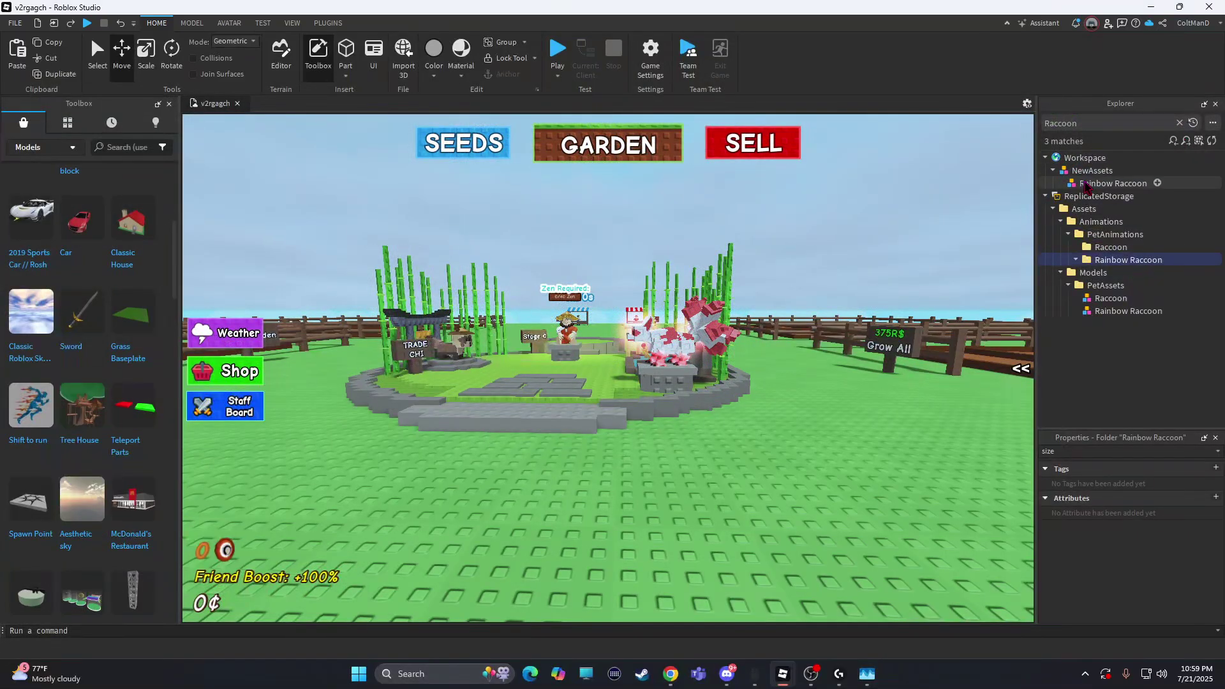
Fly the camera over the floating plants and grass field, then search the Explorer for 'Pet'
{"action": "left_click", "coordinate": [1180, 124]}
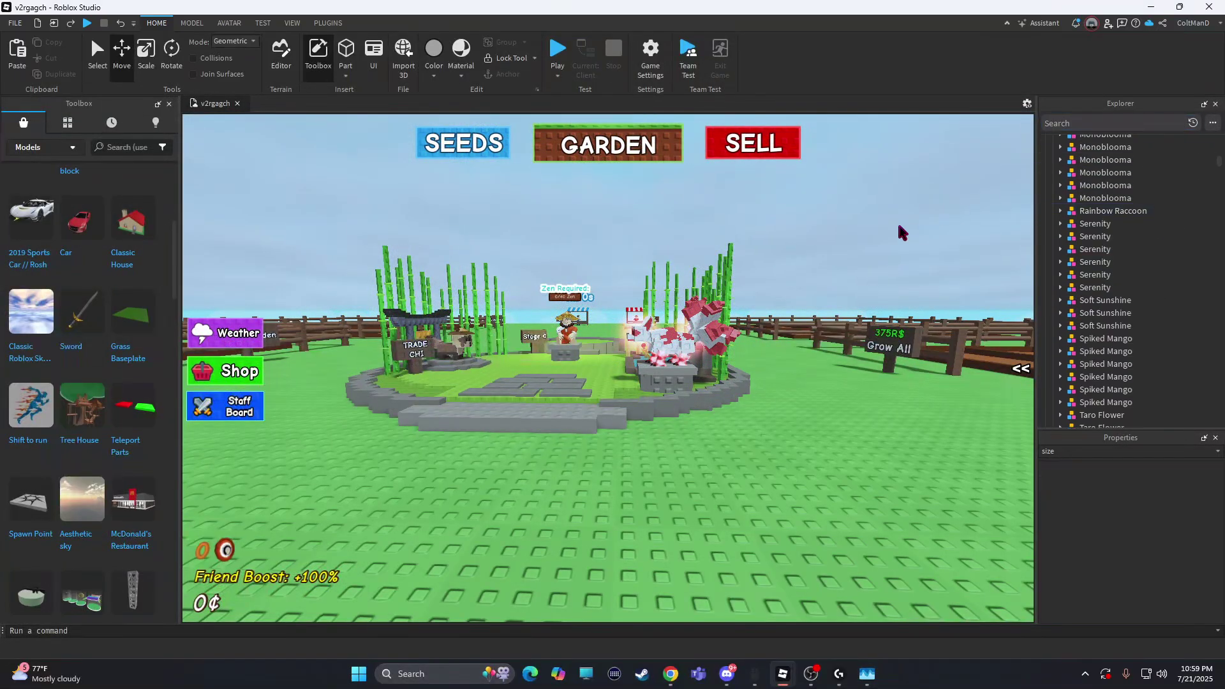
{"action": "key", "text": "f"}
{"action": "scroll", "coordinate": [811, 300], "scroll_direction": "up", "scroll_amount": 5}
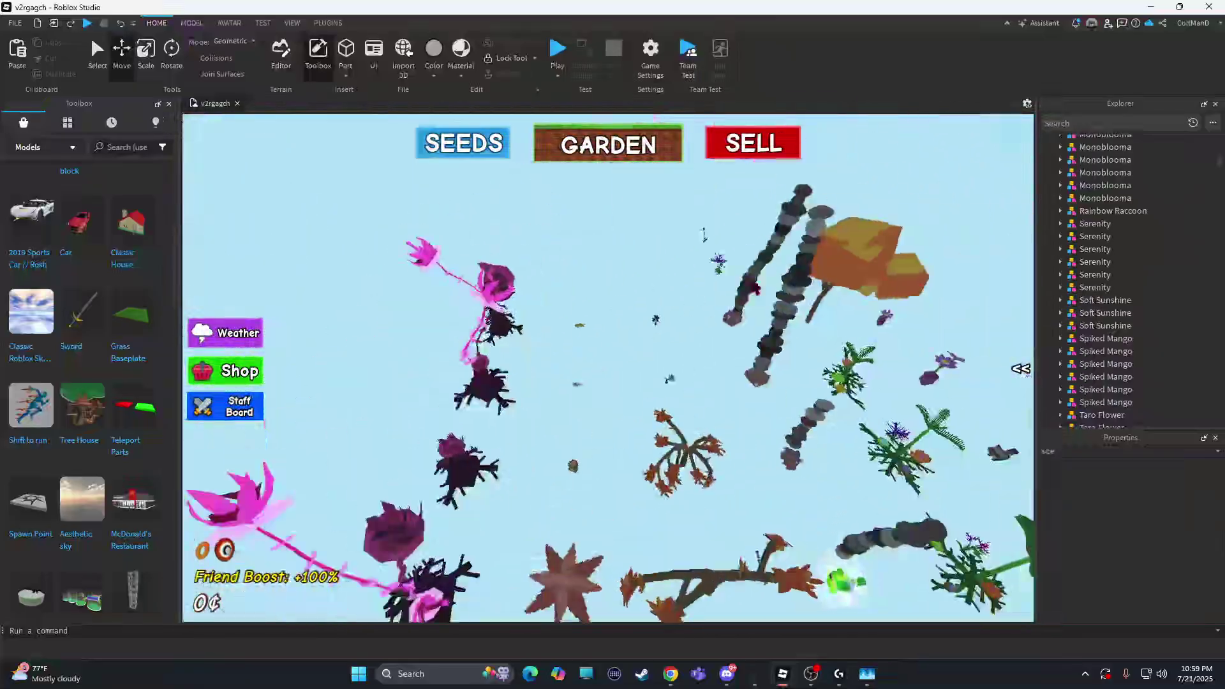
{"action": "right_click_drag", "start_coordinate": [680, 326], "coordinate": [785, 341]}
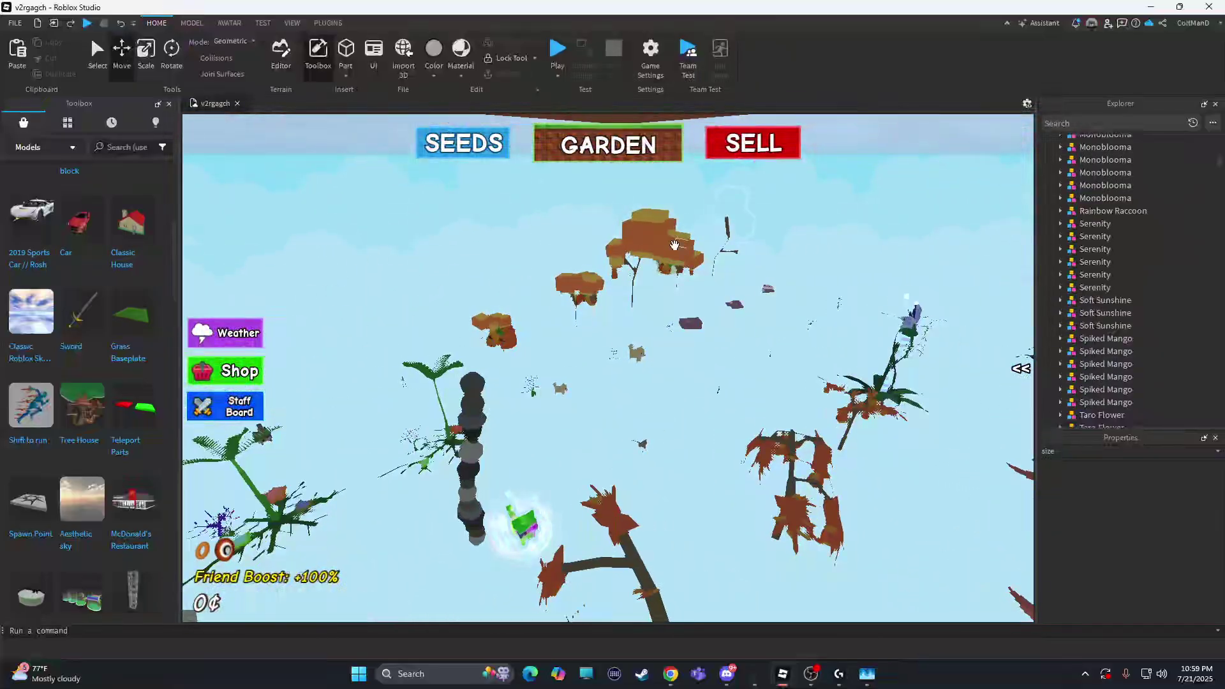
{"action": "scroll", "coordinate": [794, 350], "scroll_direction": "up", "scroll_amount": 5}
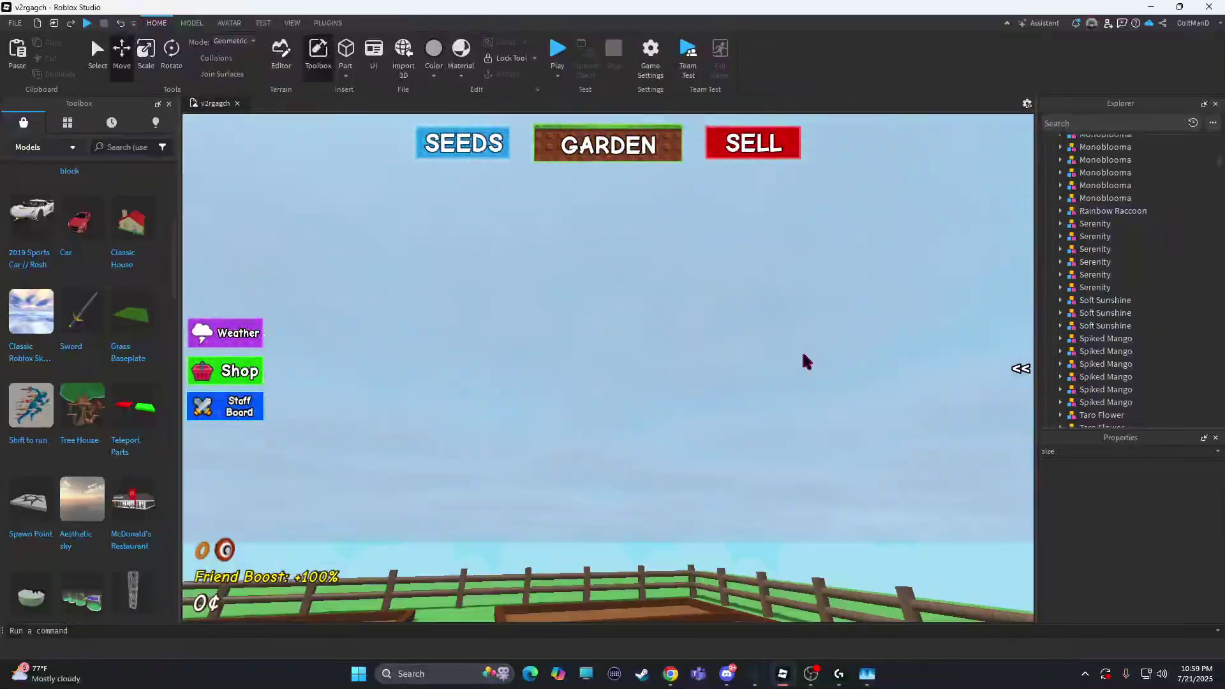
{"action": "right_click_drag", "start_coordinate": [804, 362], "coordinate": [773, 370]}
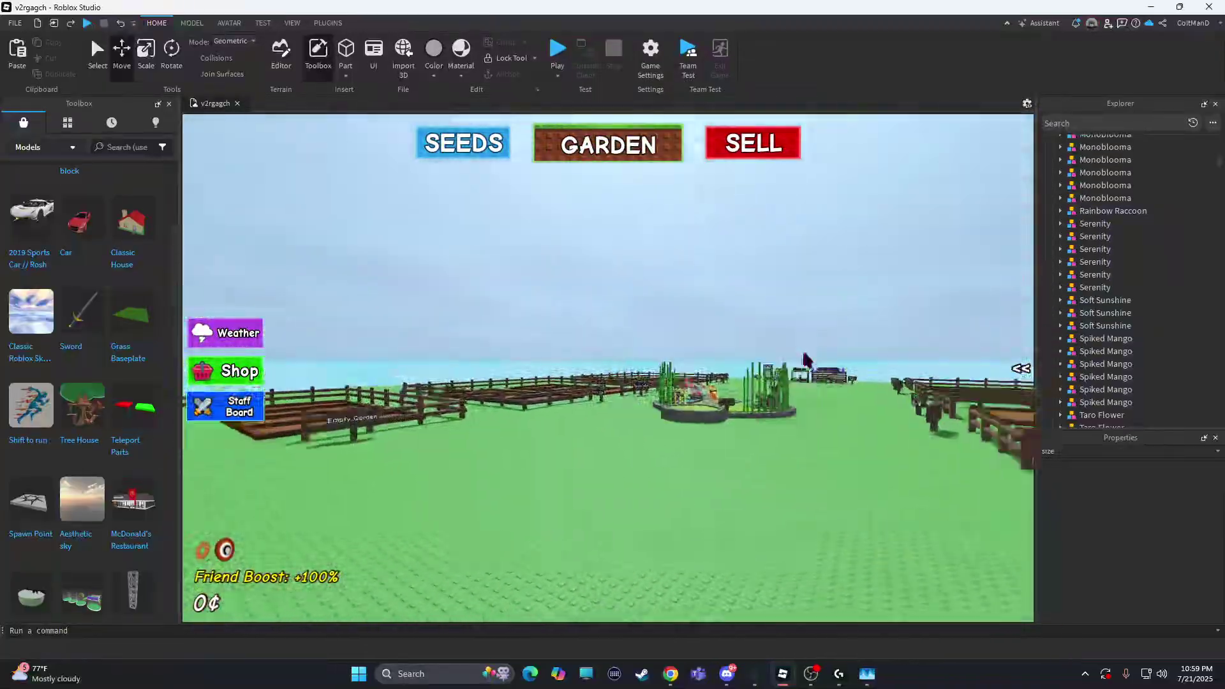
{"action": "scroll", "coordinate": [771, 370], "scroll_direction": "up", "scroll_amount": 5}
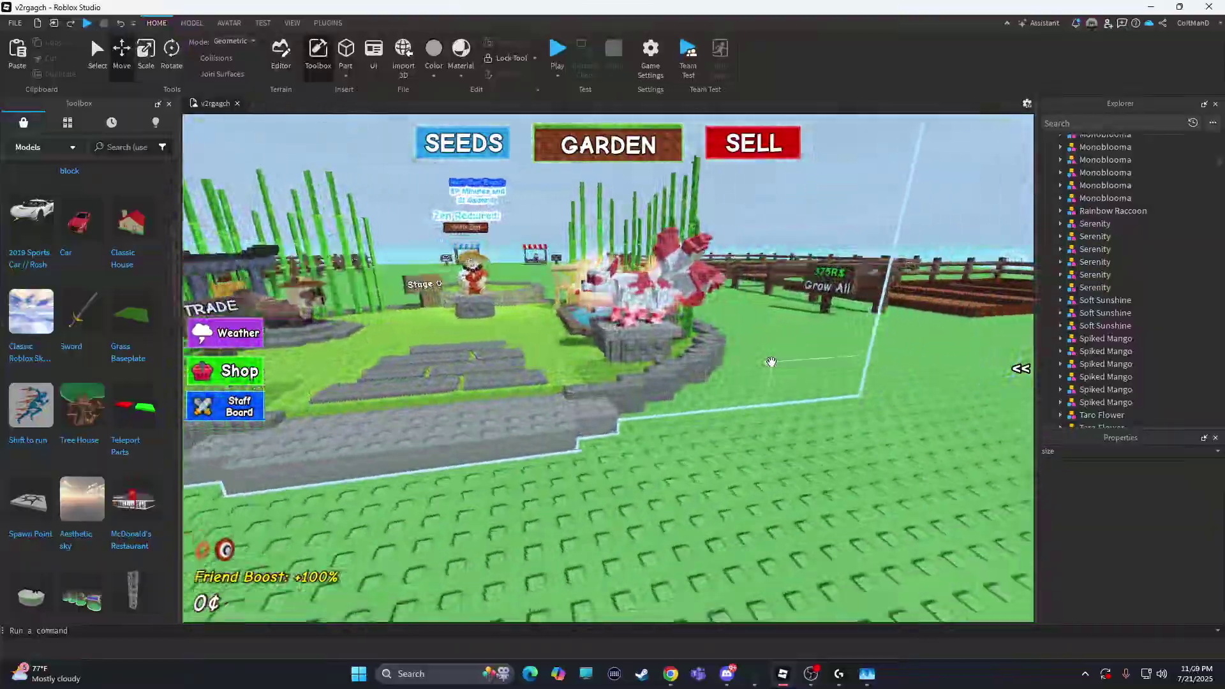
{"action": "right_click_drag", "start_coordinate": [772, 370], "coordinate": [750, 370]}
{"action": "scroll", "coordinate": [750, 371], "scroll_direction": "down", "scroll_amount": 5}
{"action": "scroll", "coordinate": [750, 369], "scroll_direction": "down", "scroll_amount": 3}
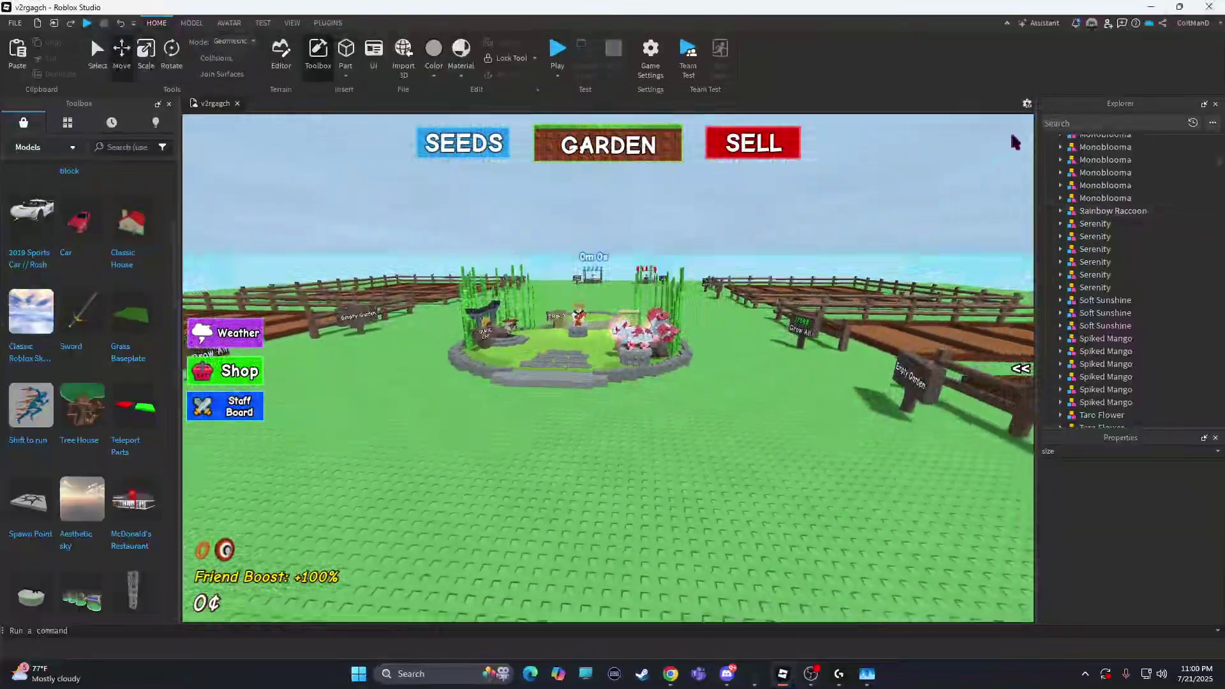
{"action": "left_click", "coordinate": [1121, 122]}
{"action": "type", "text": "Pest"}
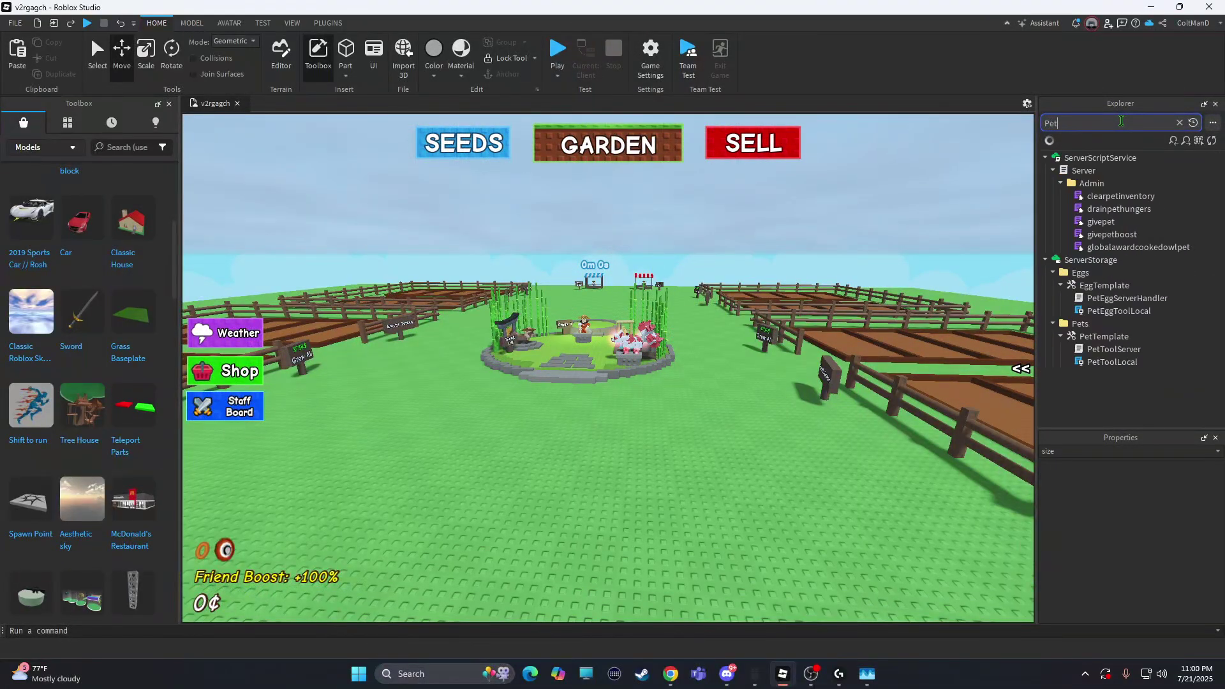
{"action": "type", "text": "List"}
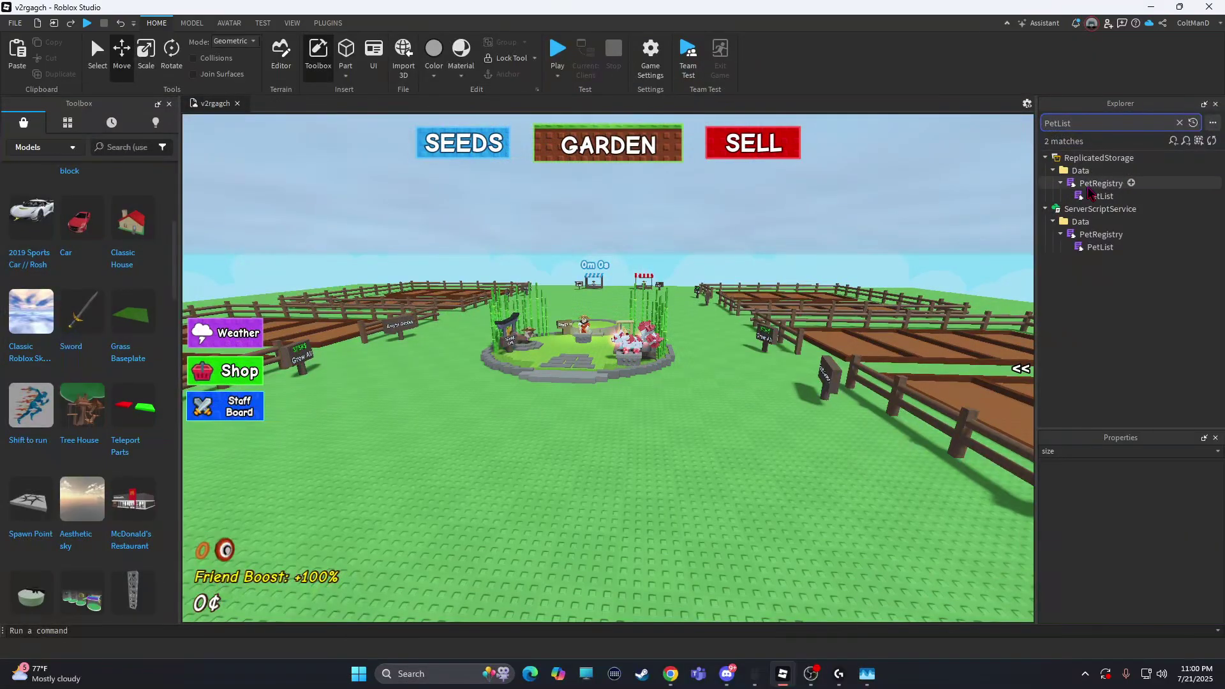
Open ReplicatedStorage's PetList script and duplicate the Raccoon entry below itself
{"action": "left_click", "coordinate": [1099, 195]}
{"action": "double_click", "coordinate": [1100, 196]}
{"action": "key", "text": "ctrl+f"}
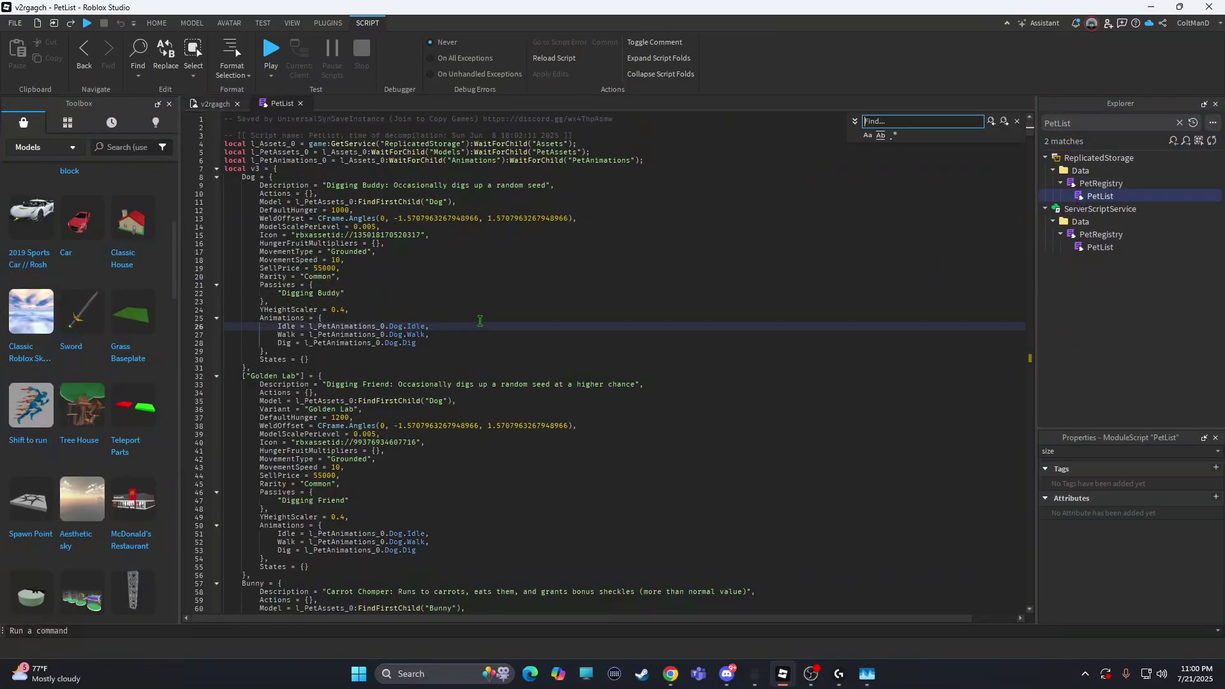
{"action": "type", "text": "raccoon"}
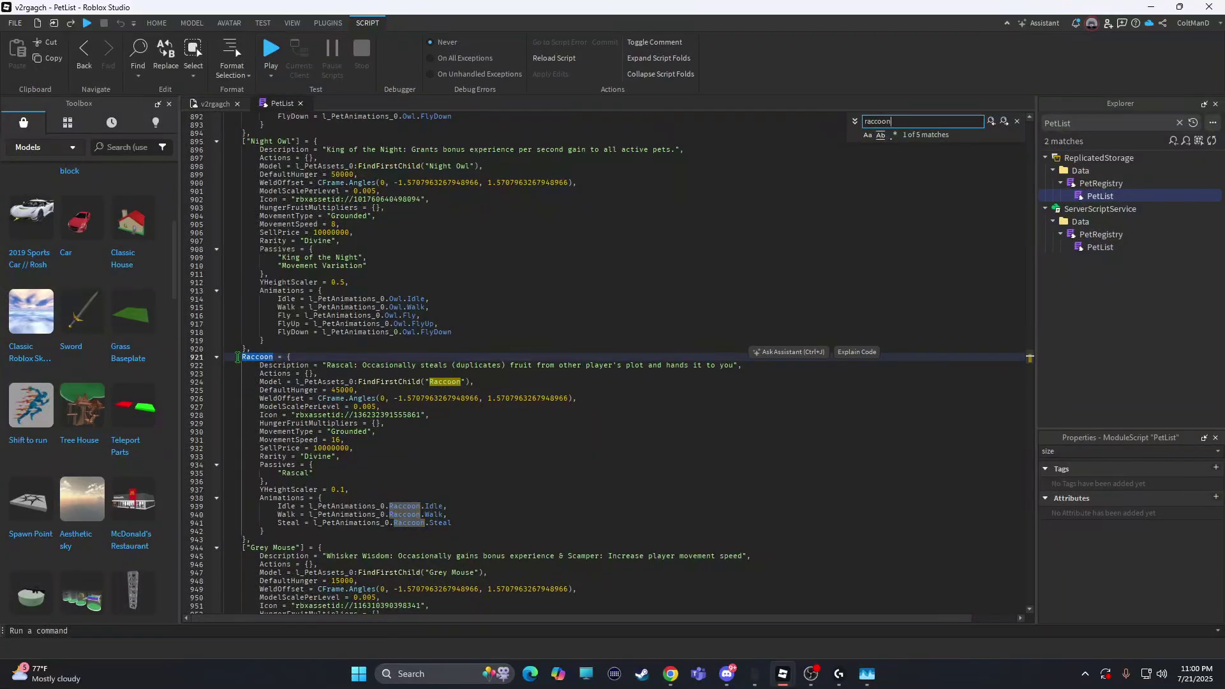
{"action": "left_click_drag", "start_coordinate": [241, 358], "coordinate": [557, 541]}
{"action": "key", "text": "ctrl+c"}
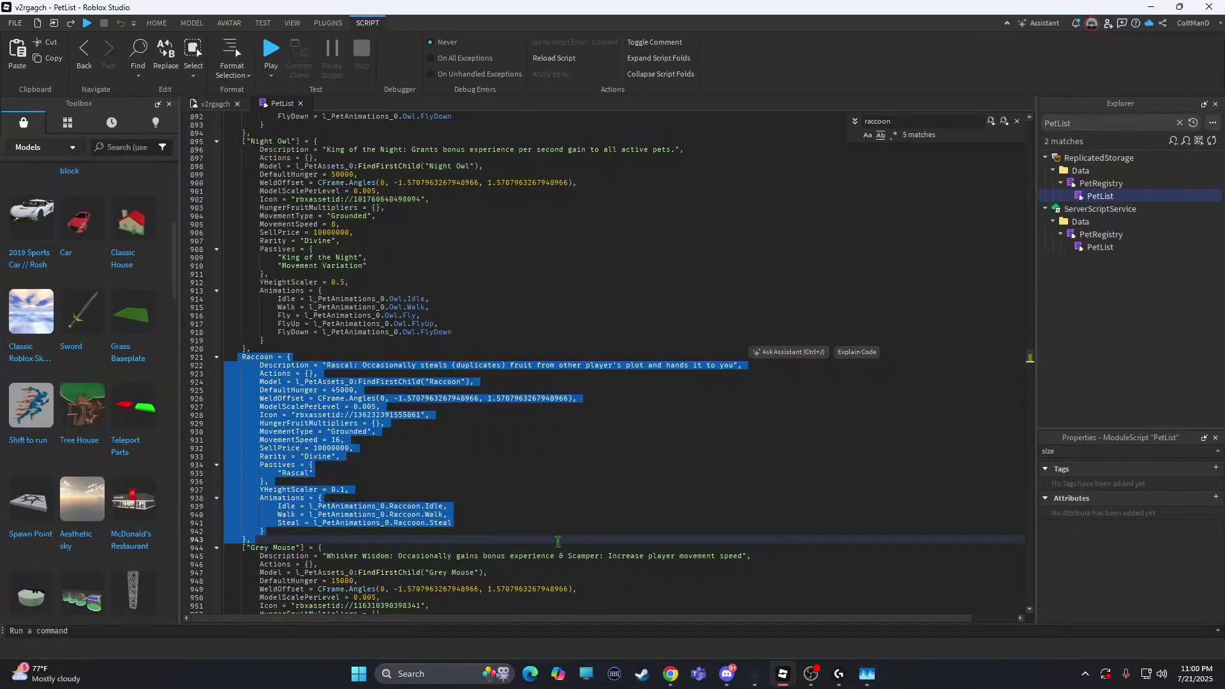
{"action": "key", "text": "Right"}
{"action": "key", "text": "ctrl+v"}
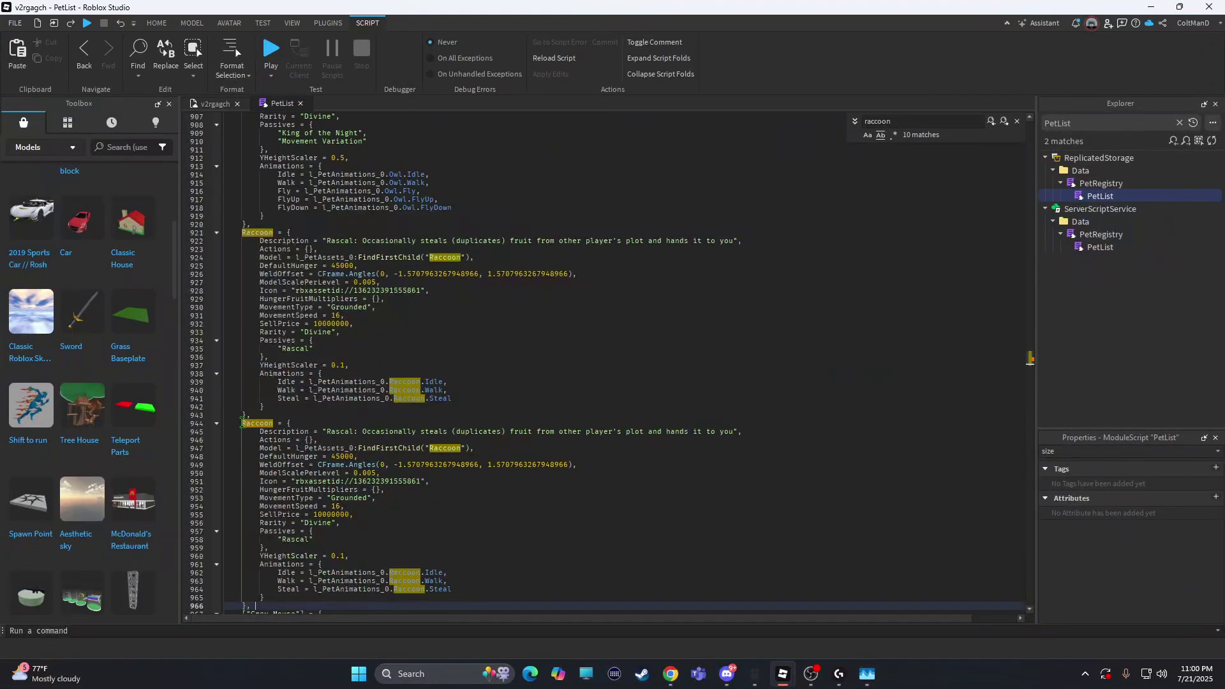
Rename the copy ["Rainbow Raccoon"] with its own model lookup, select it, and close PetList
{"action": "left_click", "coordinate": [388, 419]}
{"action": "type", "text": "["}
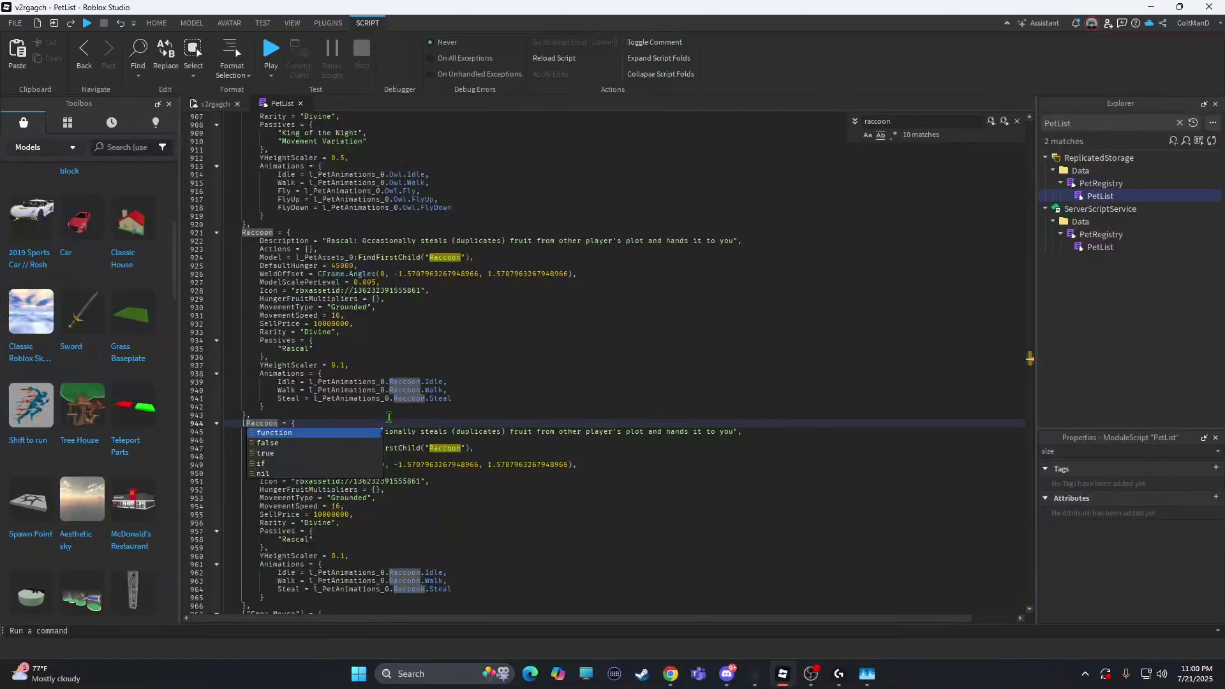
{"action": "type", "text": "\""}
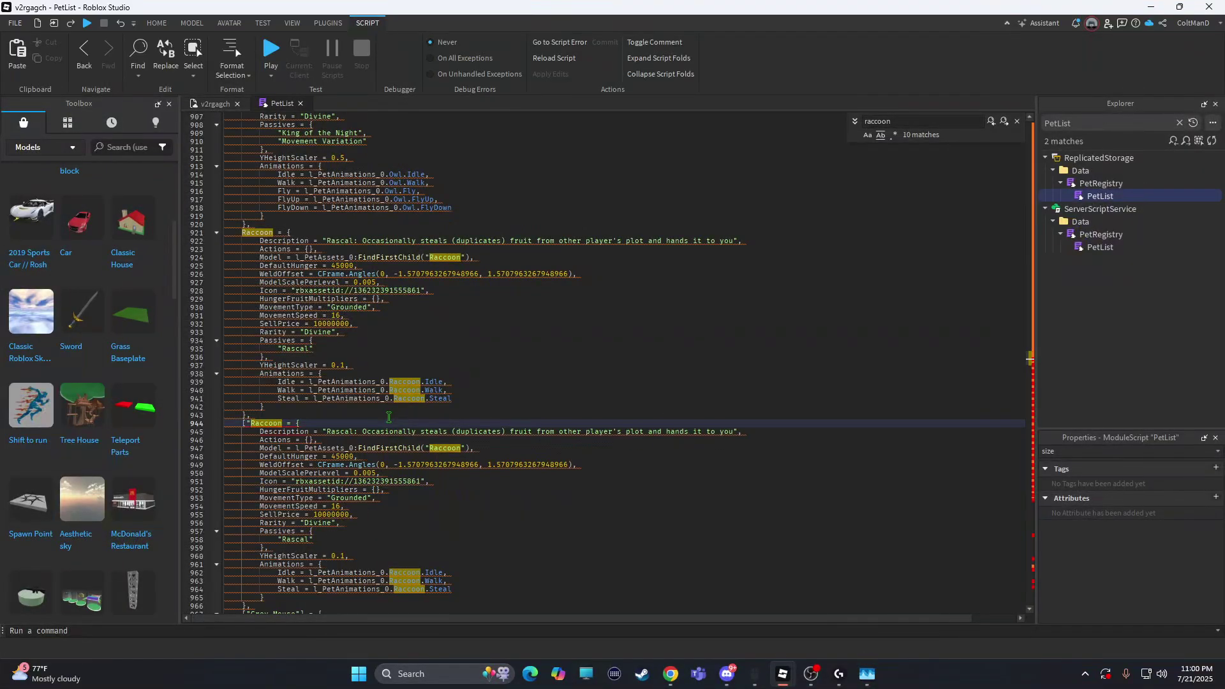
{"action": "type", "text": "Rainbow"}
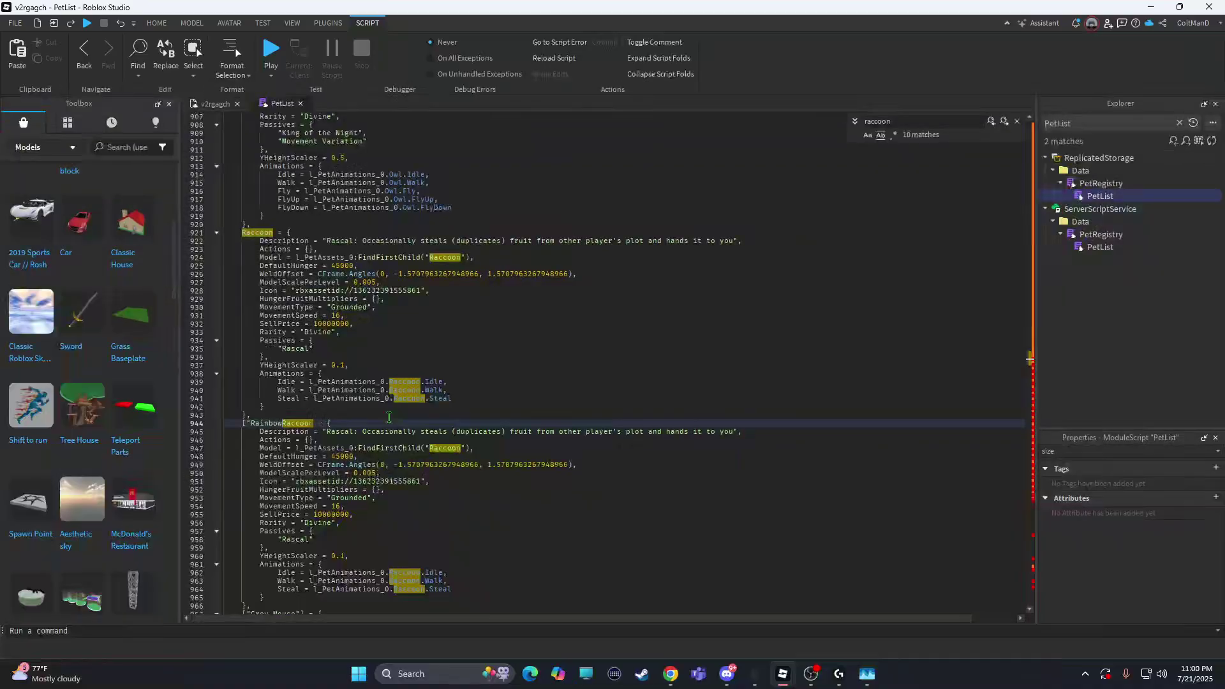
{"action": "type", "text": " Raccoon"}
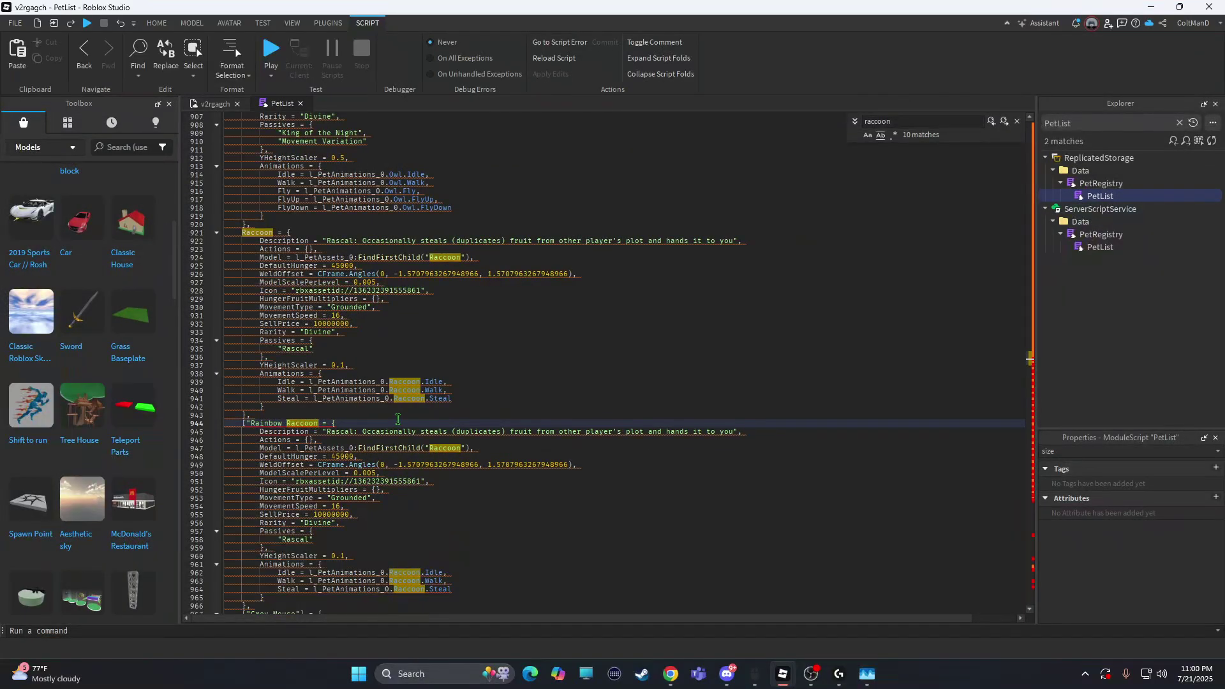
{"action": "type", "text": "\"]"}
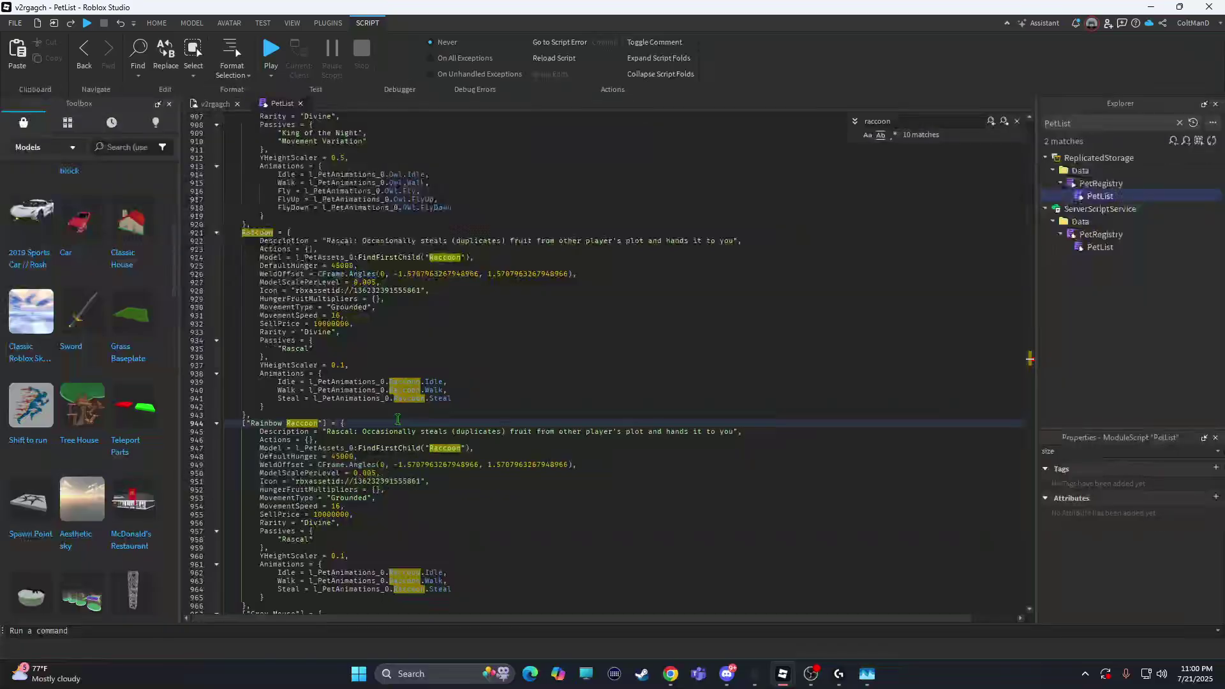
{"action": "scroll", "coordinate": [397, 418], "scroll_direction": "down", "scroll_amount": 3}
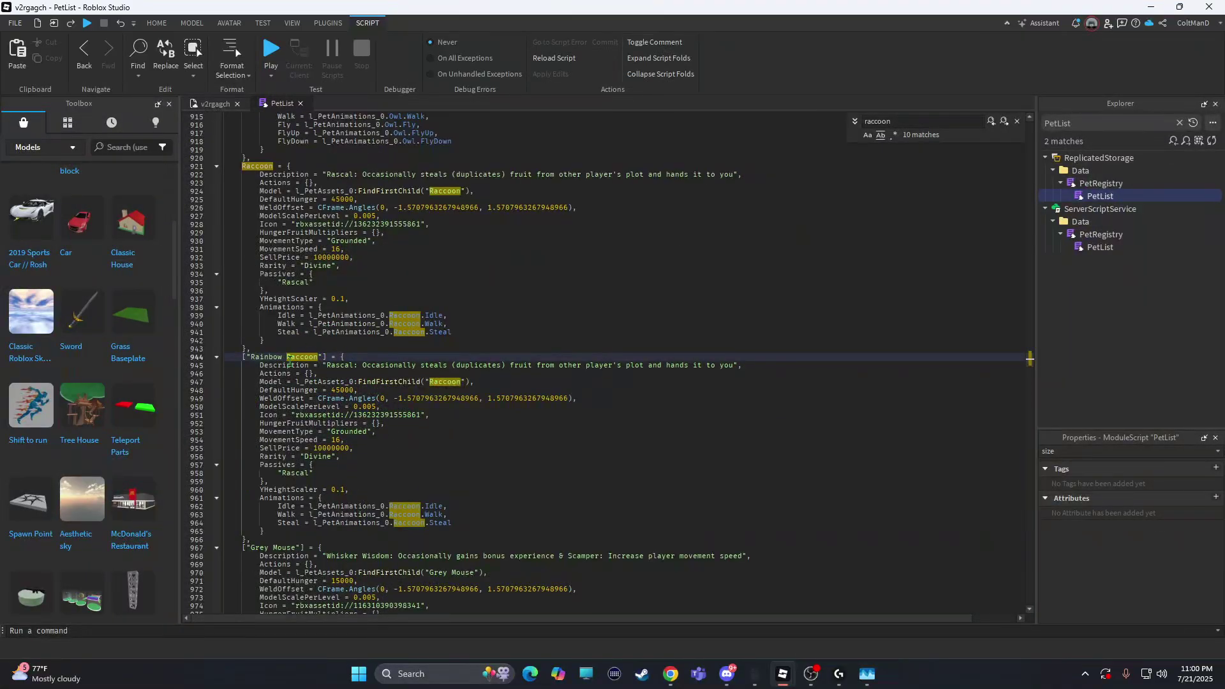
{"action": "left_click", "coordinate": [433, 383]}
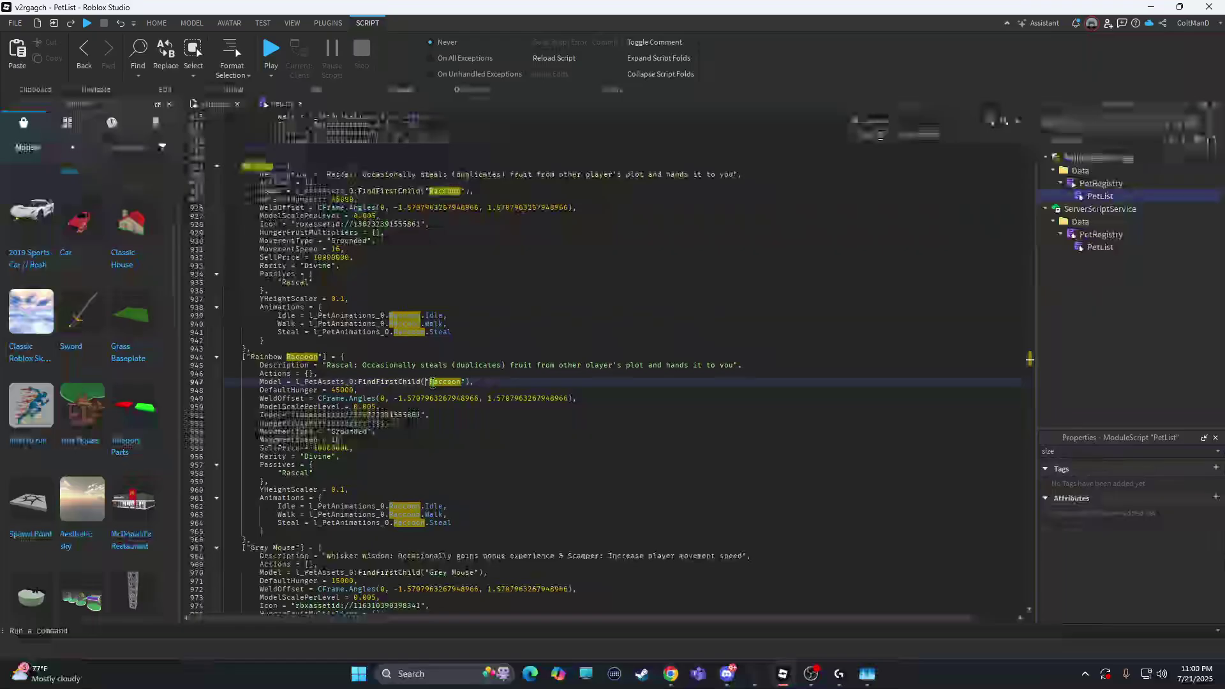
{"action": "type", "text": "Rainbow Ra"}
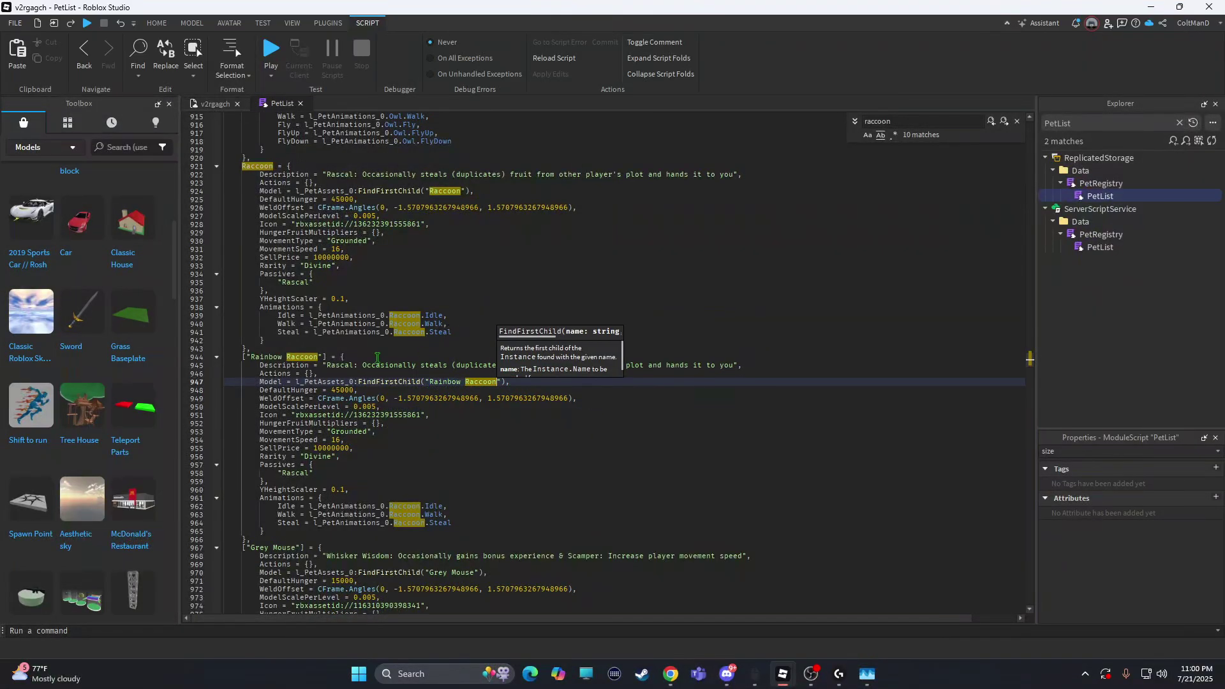
{"action": "left_click", "coordinate": [393, 398]}
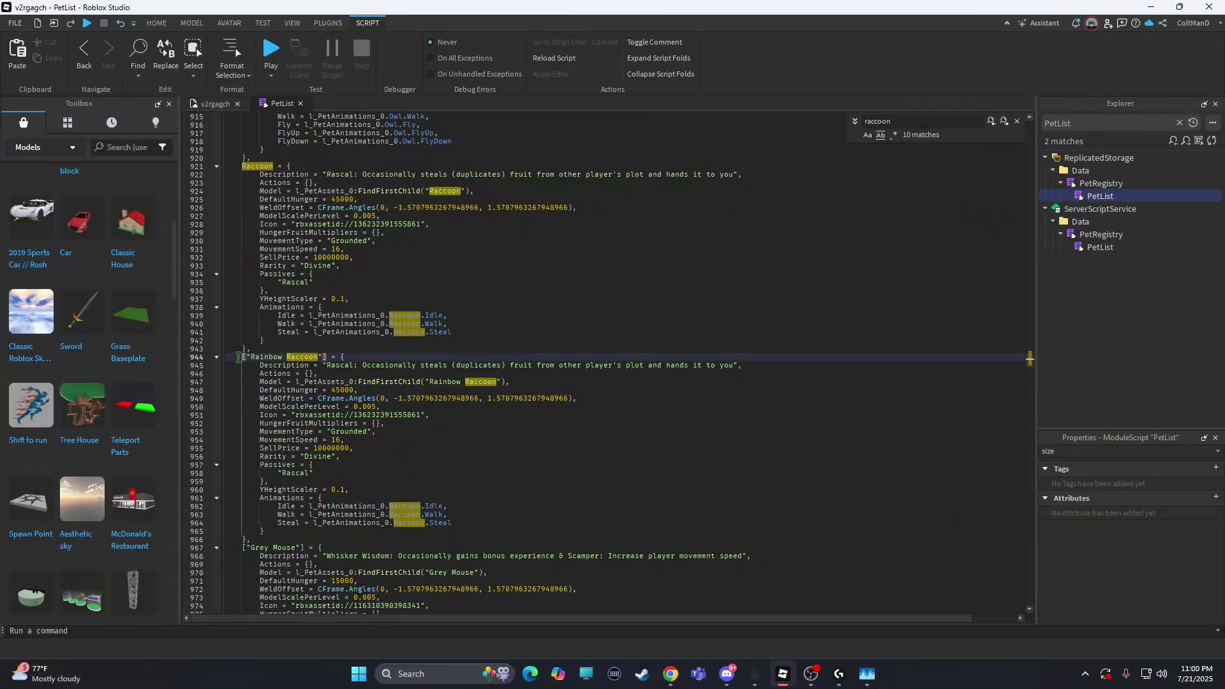
{"action": "left_click_drag", "start_coordinate": [238, 357], "coordinate": [562, 536]}
{"action": "key", "text": "ctrl+c"}
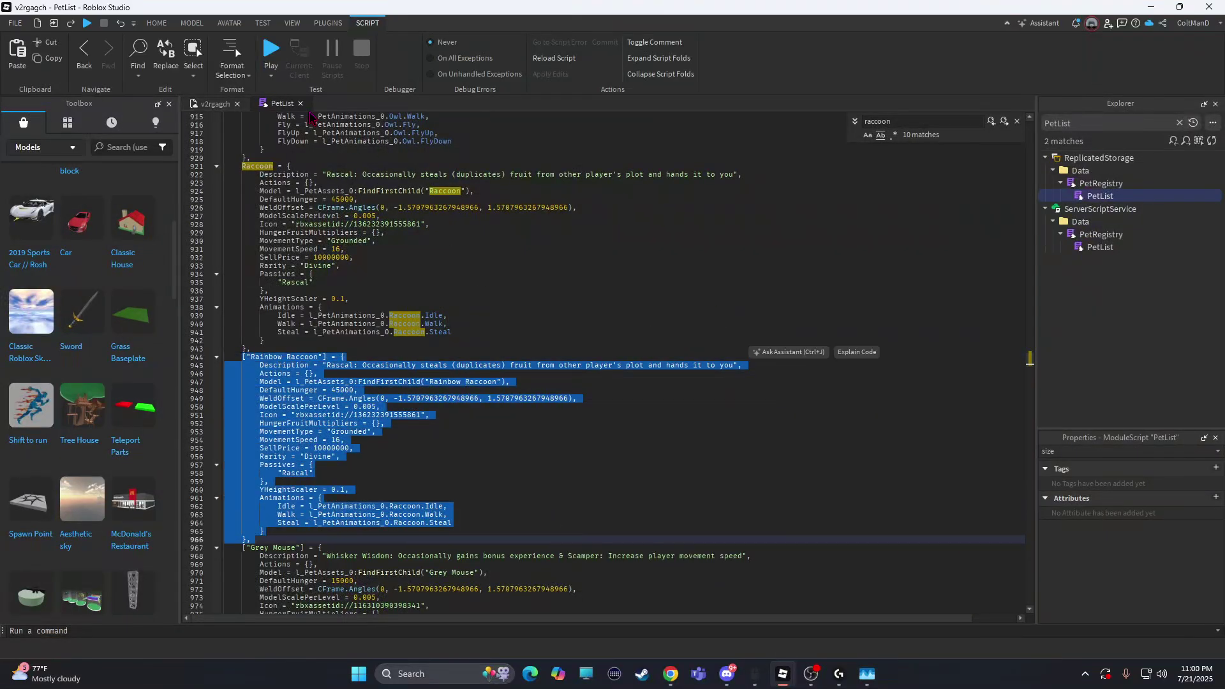
{"action": "left_click", "coordinate": [300, 102]}
Paste the Rainbow Raccoon entry after Raccoon in the ServerScriptService PetList, then close it
{"action": "double_click", "coordinate": [1100, 247]}
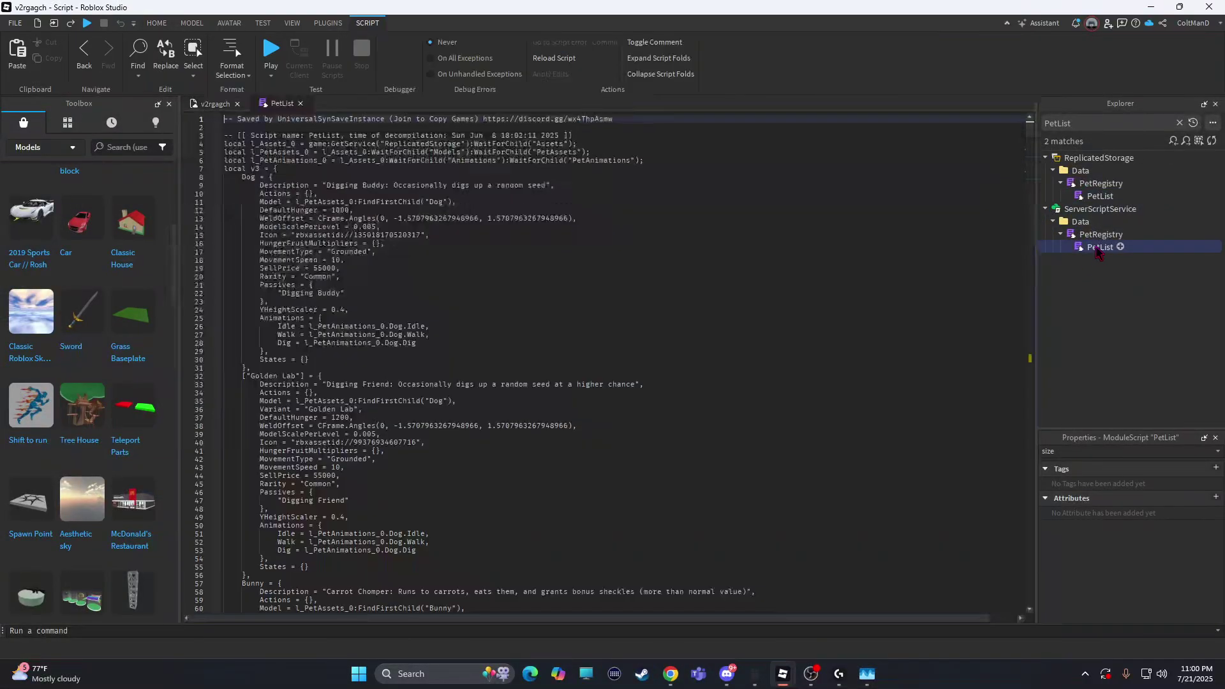
{"action": "left_click", "coordinate": [429, 418]}
{"action": "key", "text": "ctrl+f"}
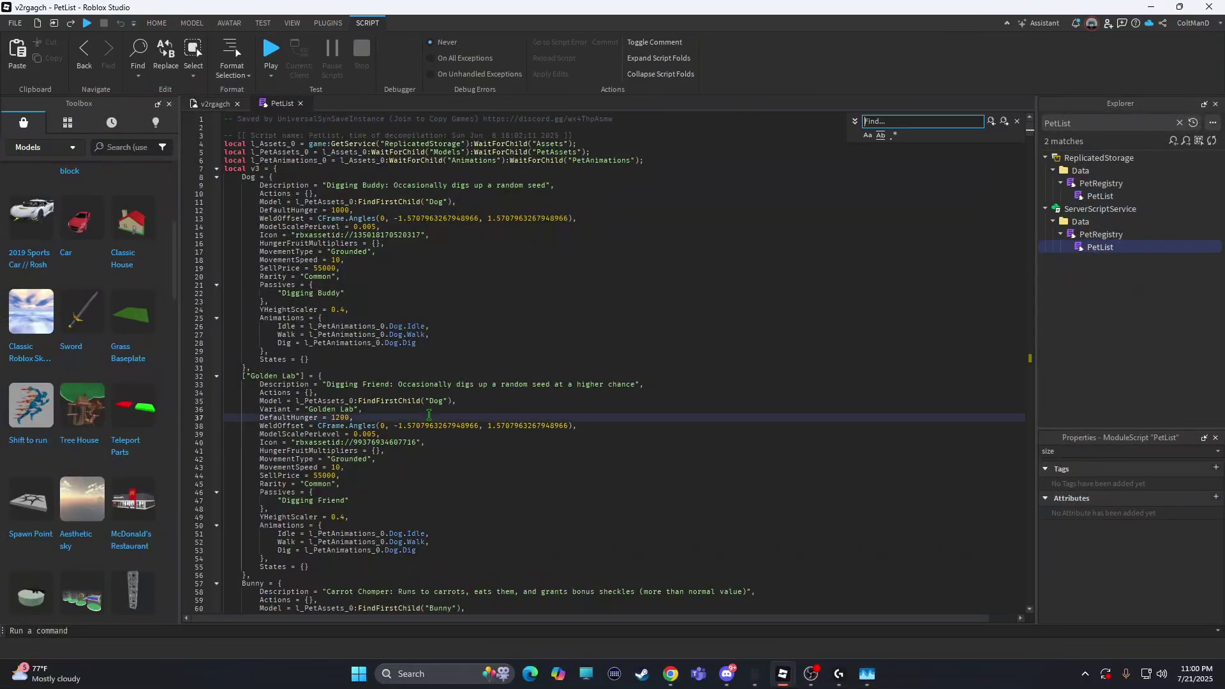
{"action": "type", "text": "racco"}
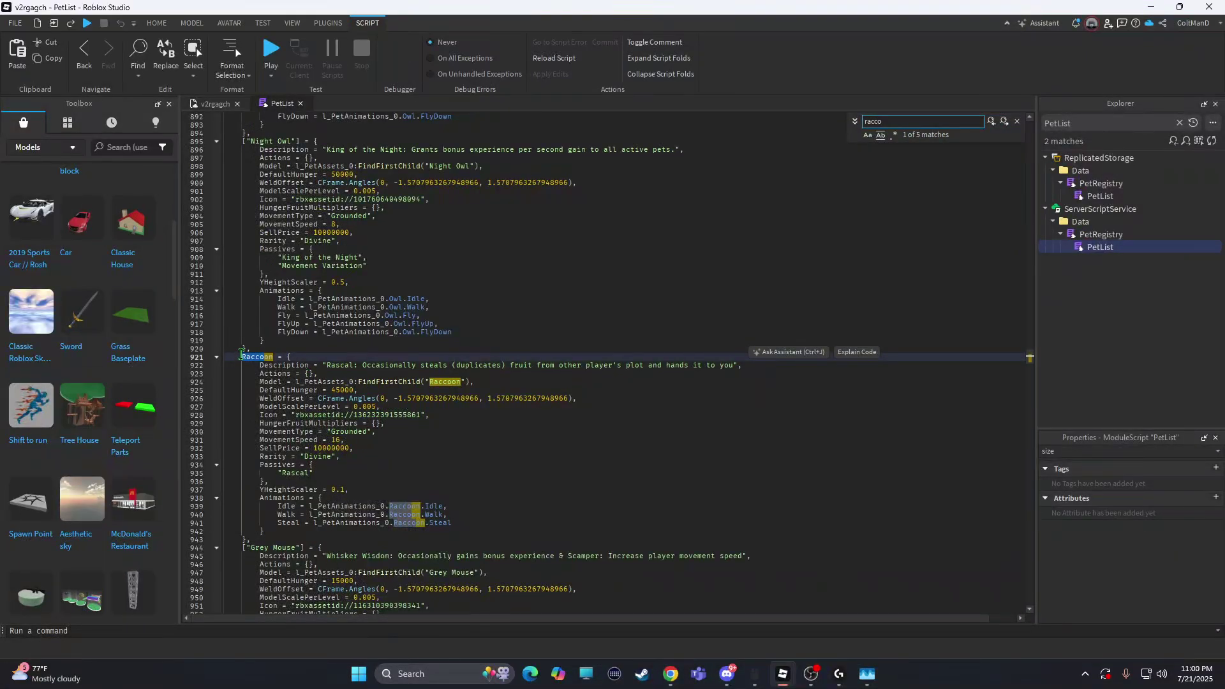
{"action": "left_click", "coordinate": [243, 359]}
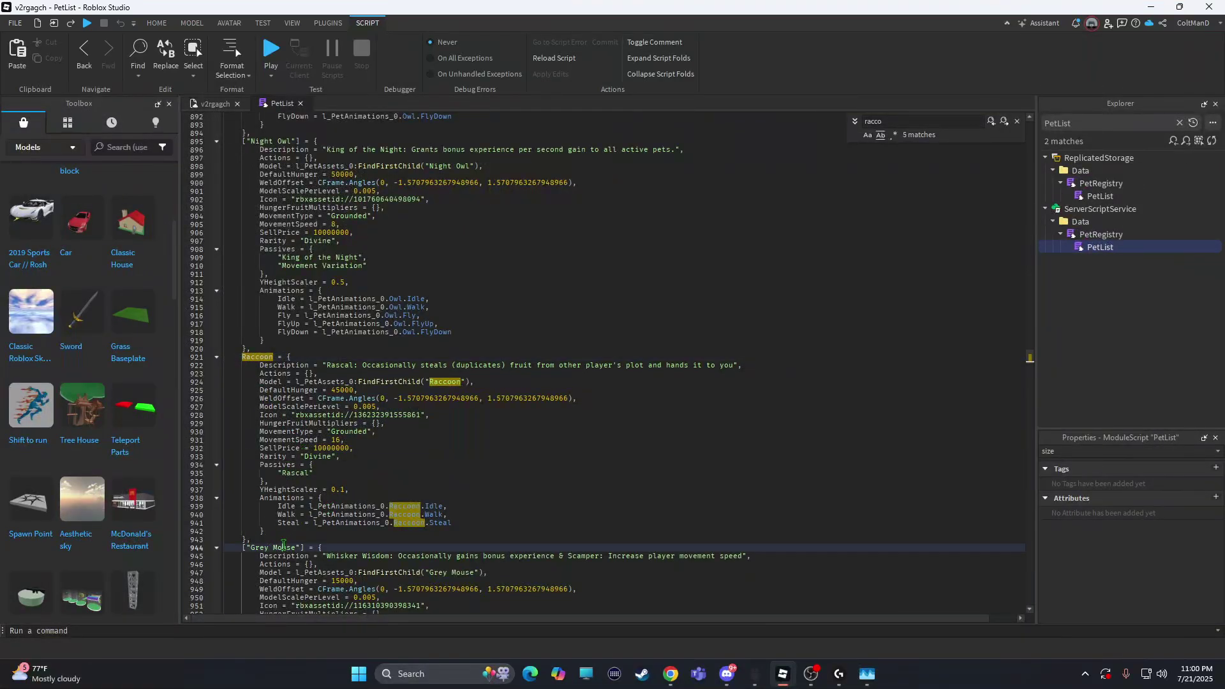
{"action": "key", "text": "ctrl+v"}
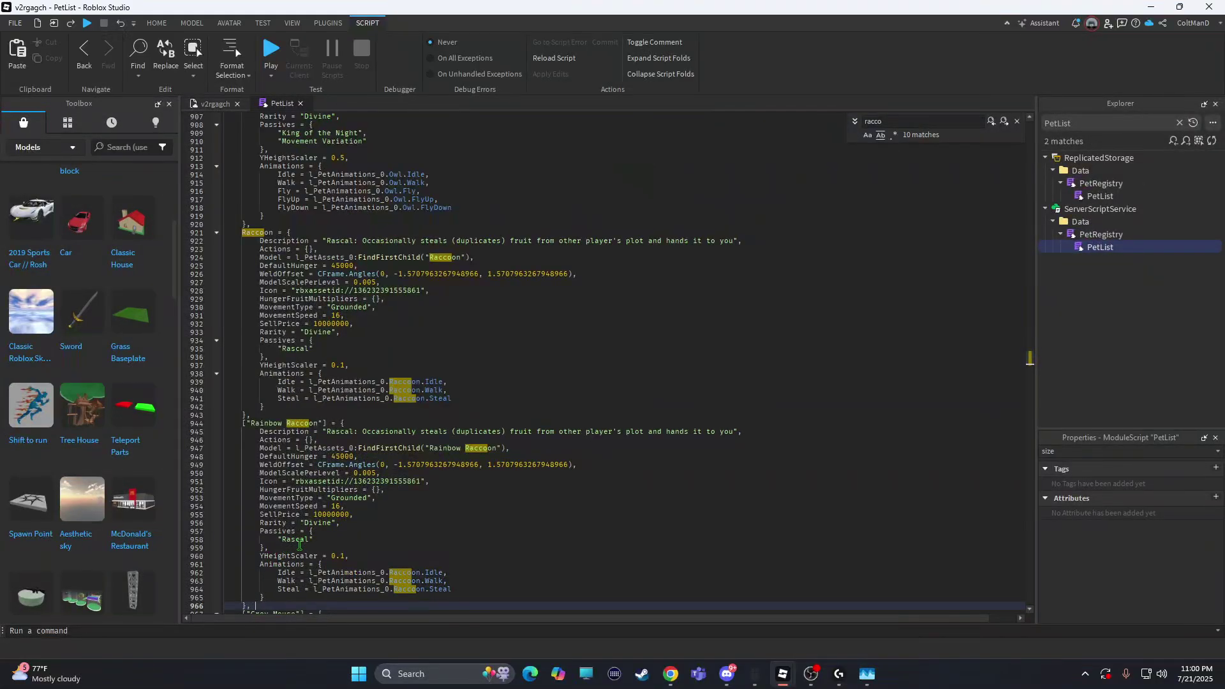
{"action": "key", "text": "F5"}
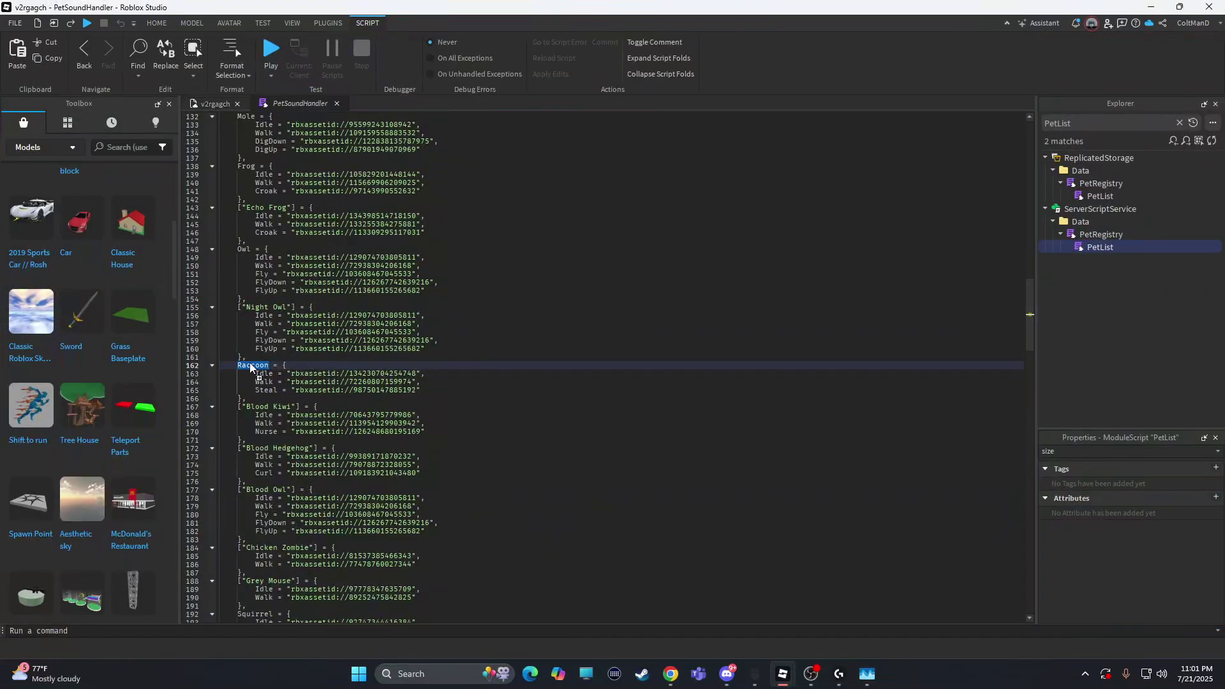
Copy the Raccoon sound block (lines 162-166) below itself and rename the copy ["RainbowRaccoon"]
{"action": "left_click", "coordinate": [240, 371]}
{"action": "left_click_drag", "start_coordinate": [239, 370], "coordinate": [414, 402]}
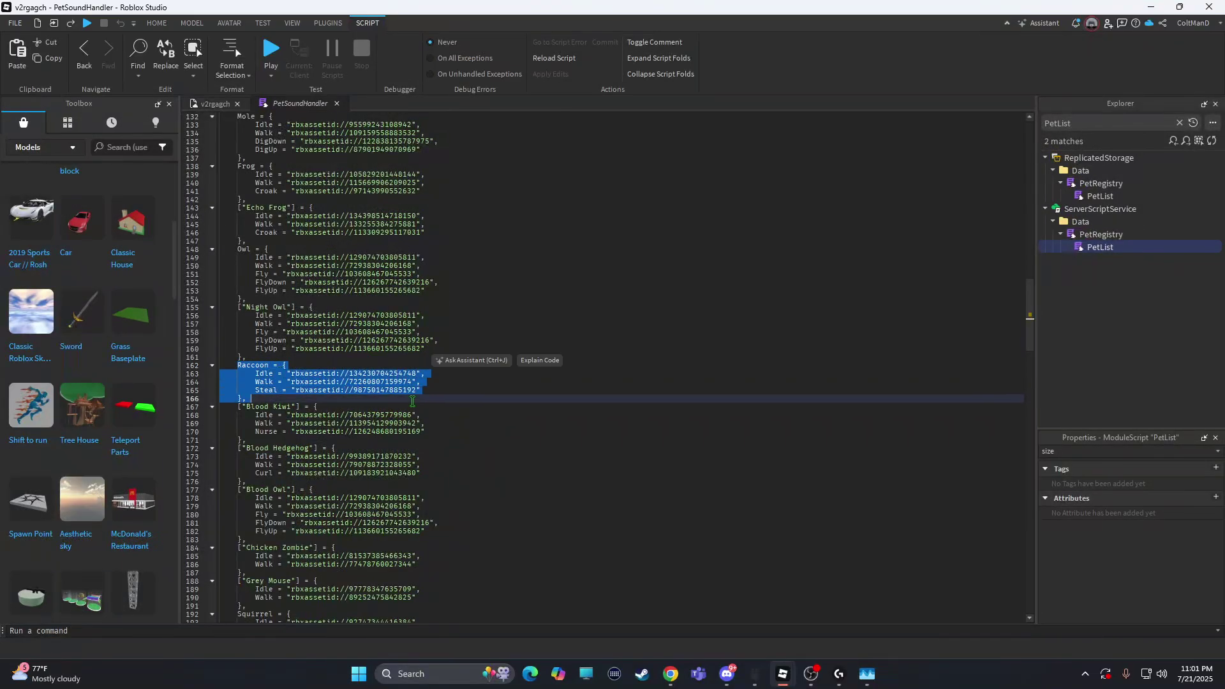
{"action": "key", "text": "ctrl+c"}
{"action": "left_click", "coordinate": [413, 401]}
{"action": "key", "text": "Return"}
{"action": "key", "text": "ctrl+v"}
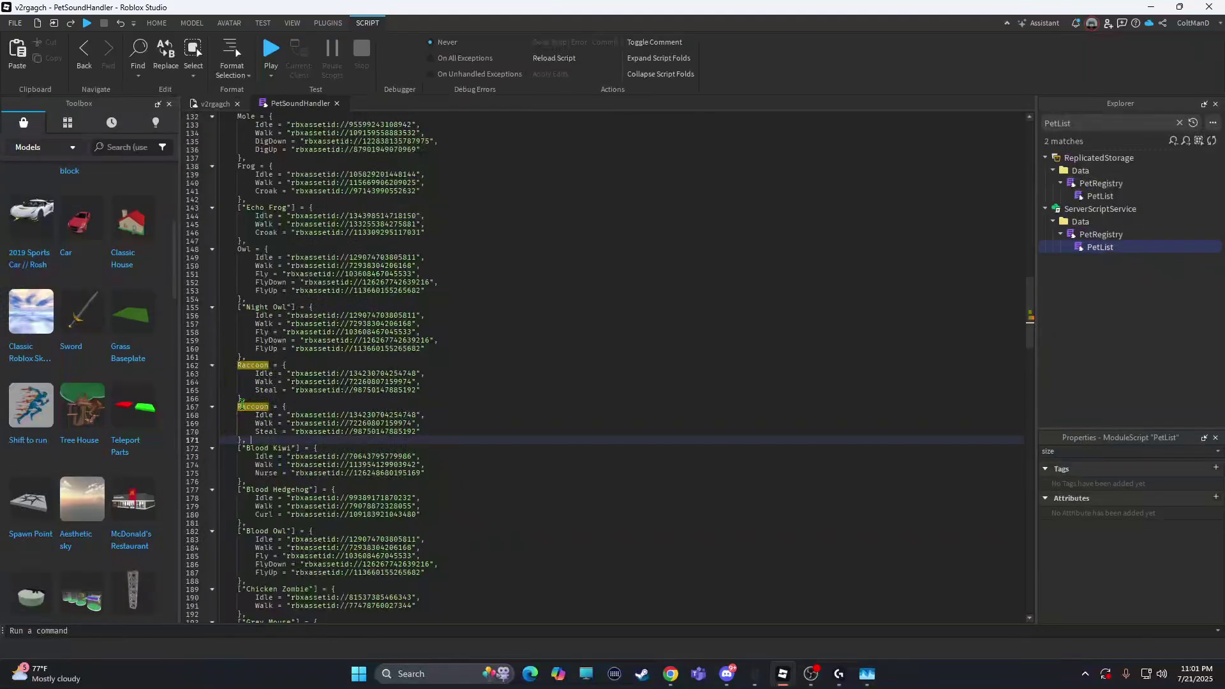
{"action": "key", "text": "Up"}
{"action": "key", "text": "Up"}
{"action": "key", "text": "Up"}
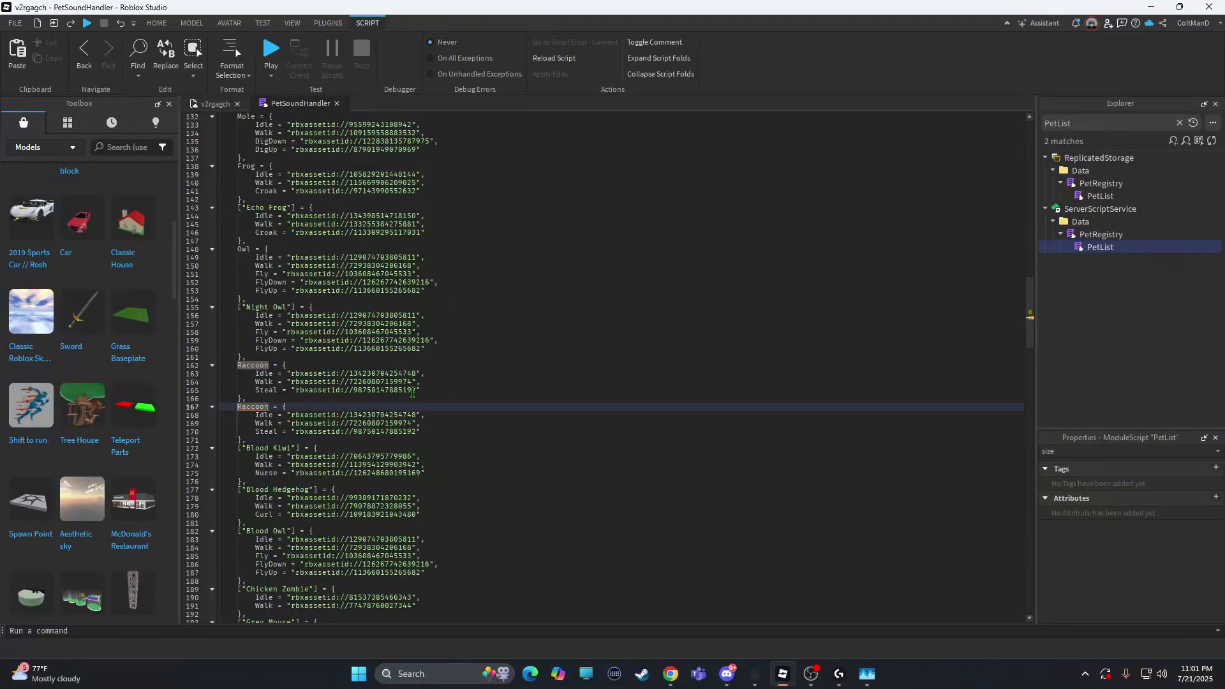
{"action": "type", "text": "[\""}
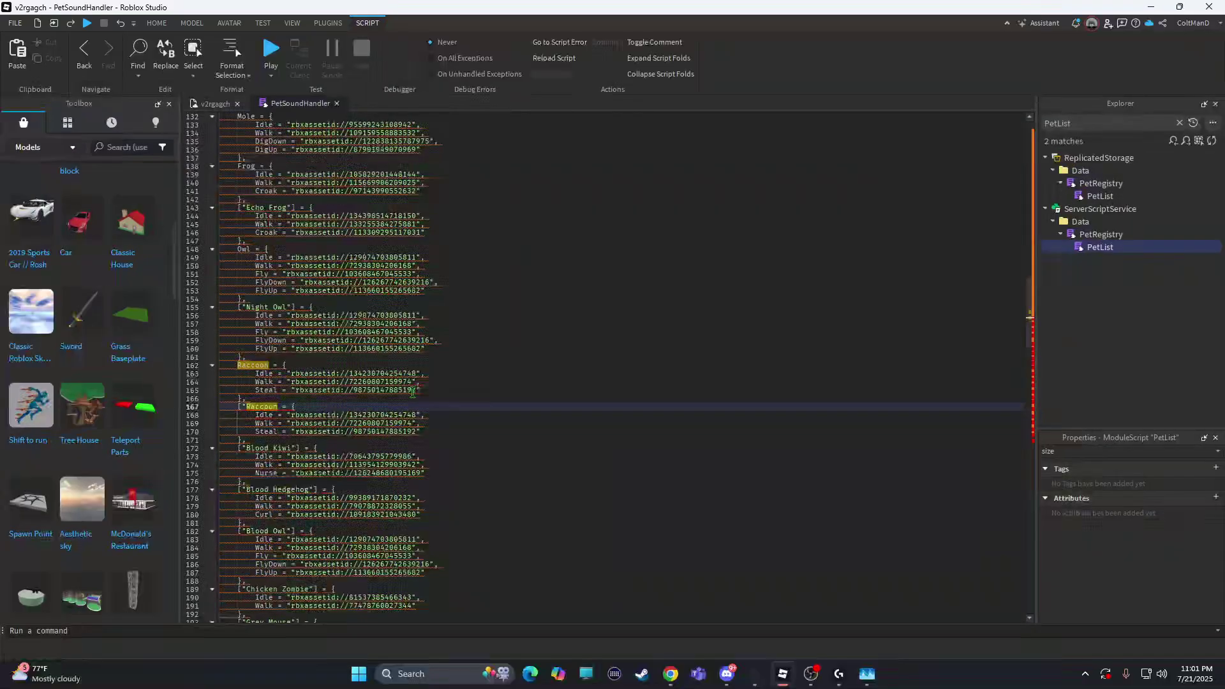
{"action": "type", "text": "\"]"}
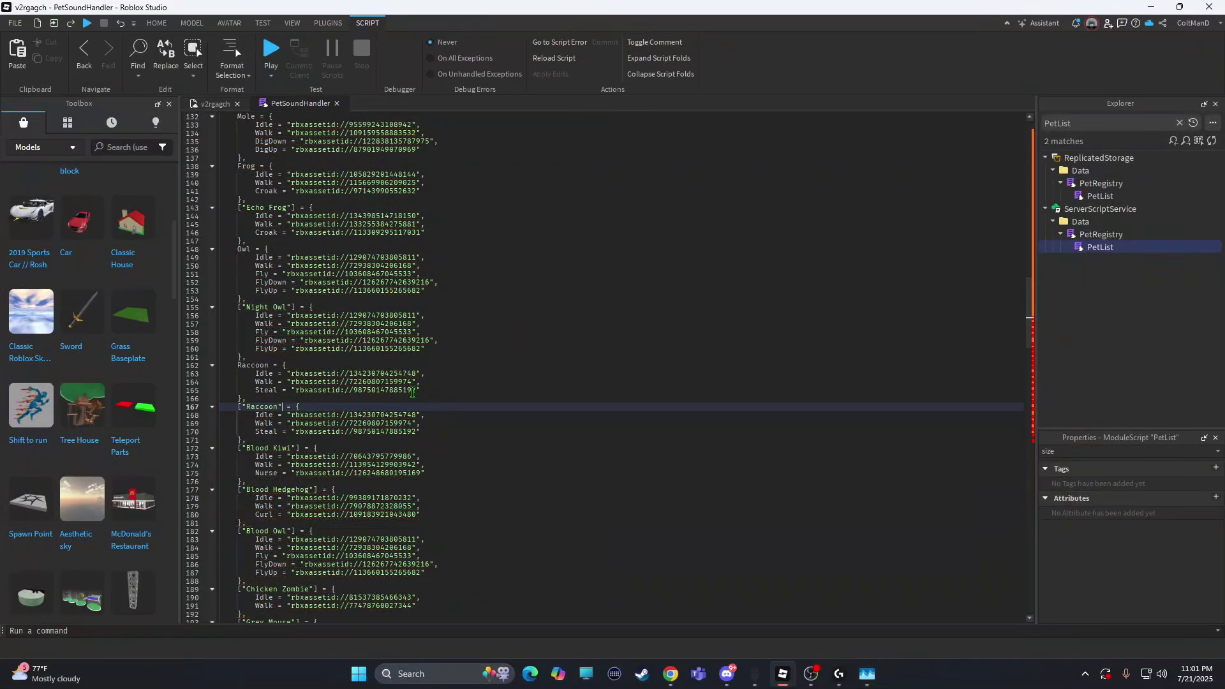
{"action": "key", "text": "Left"}
{"action": "key", "text": "Left"}
{"action": "key", "text": "Left"}
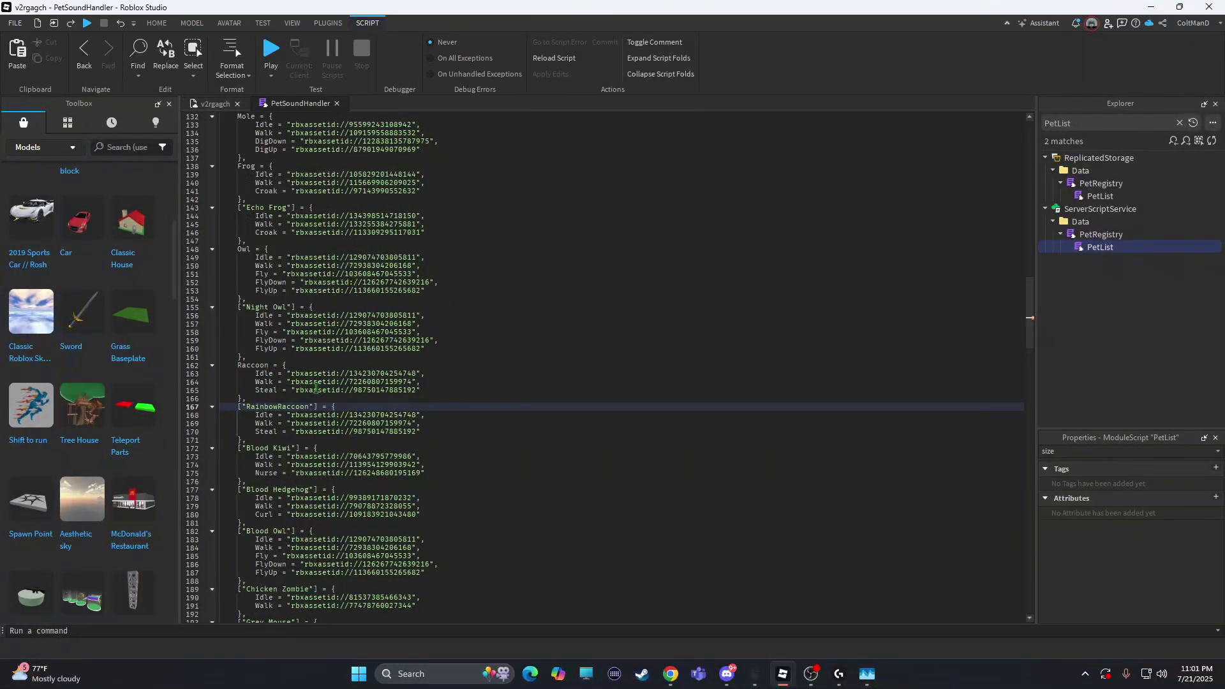
In the running game, use Cmdr's givepet to get a Rainbow Raccoon and equip it
{"action": "left_click", "coordinate": [216, 103]}
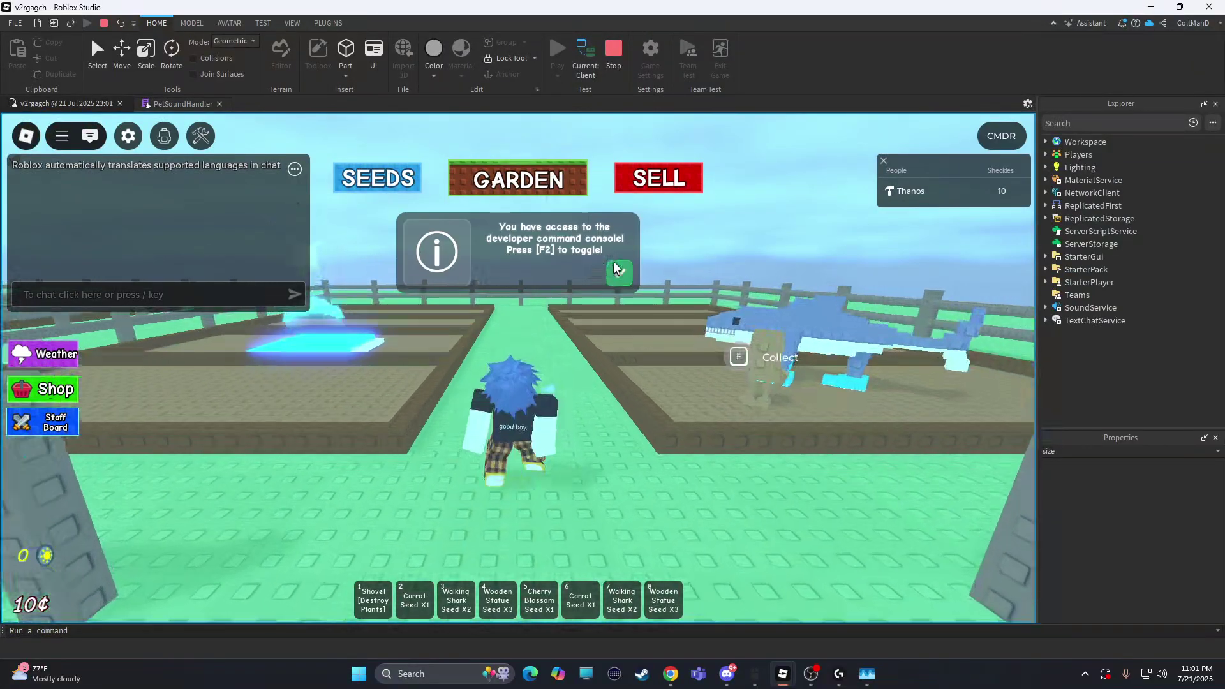
{"action": "key", "text": "F2"}
{"action": "type", "text": "givepet "}
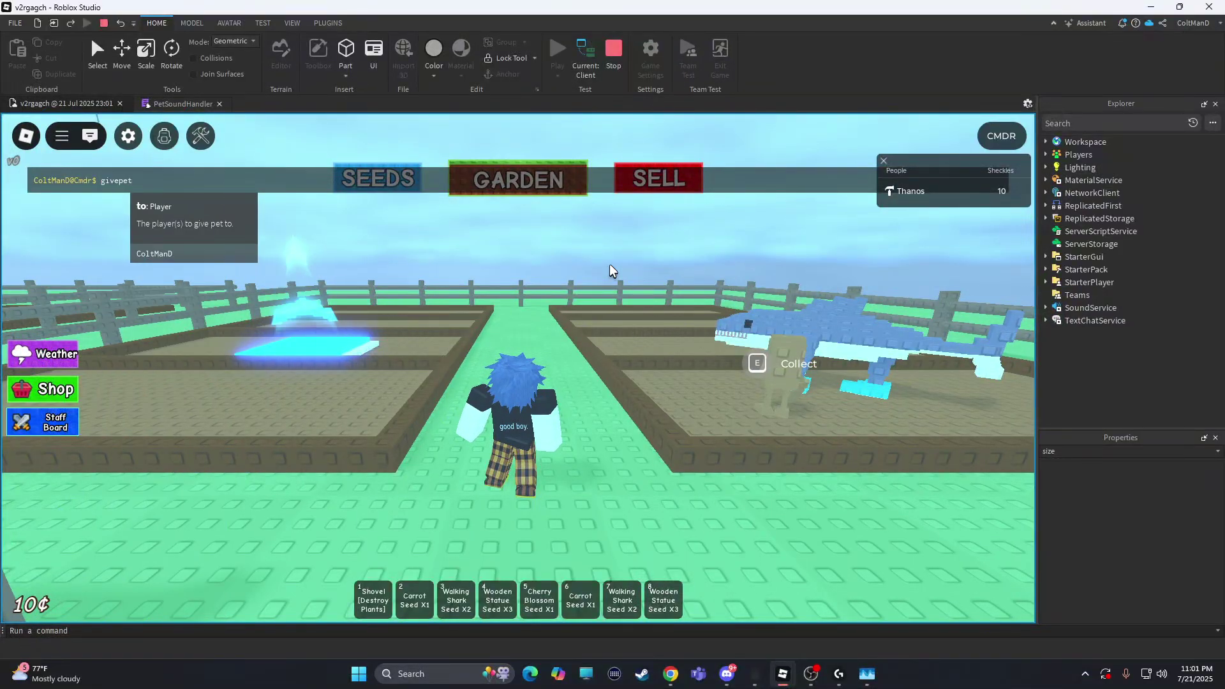
{"action": "type", "text": "ColtManD Rainbow"}
{"action": "key", "text": "Tab"}
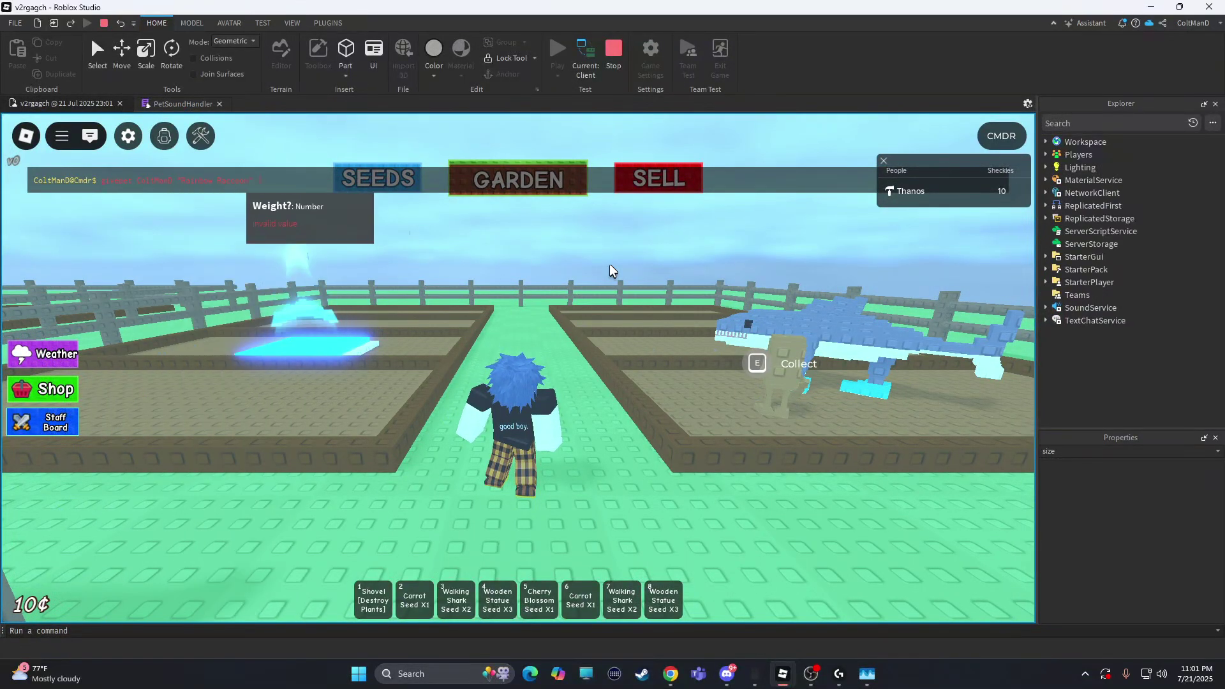
{"action": "key", "text": "Return"}
{"action": "key", "text": "F2"}
{"action": "left_click", "coordinate": [641, 444]}
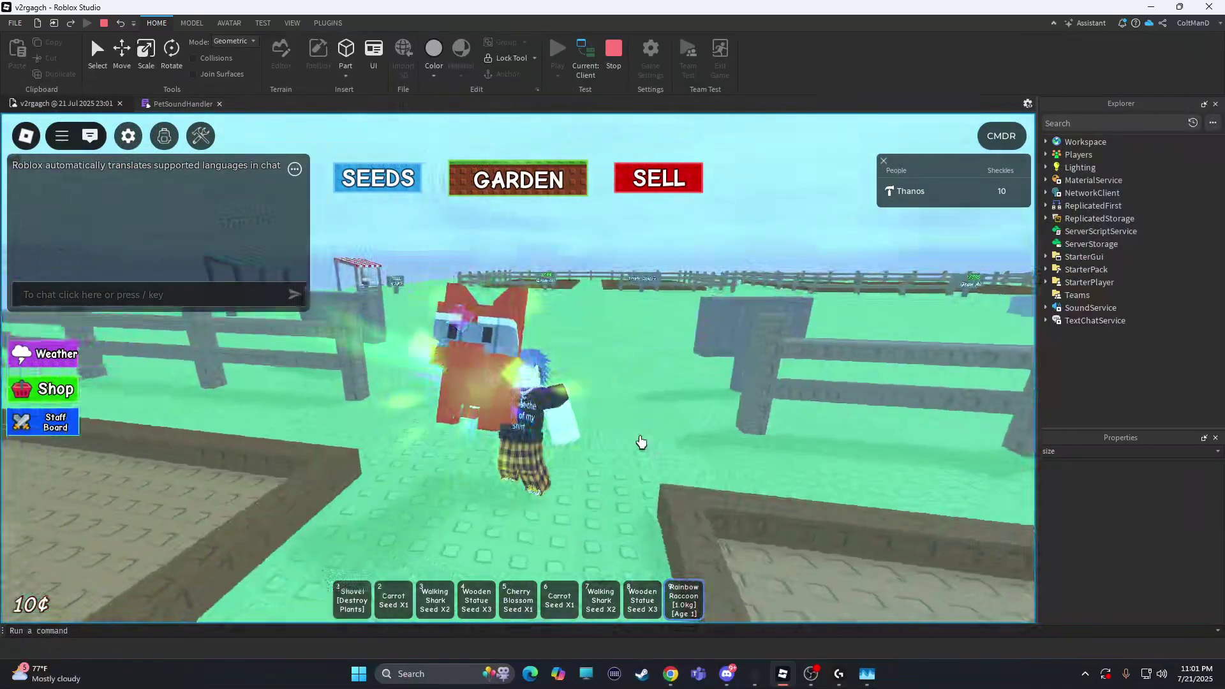
Walk the character across the garden plots with the Rainbow Raccoon pet
{"action": "key", "text": "w"}
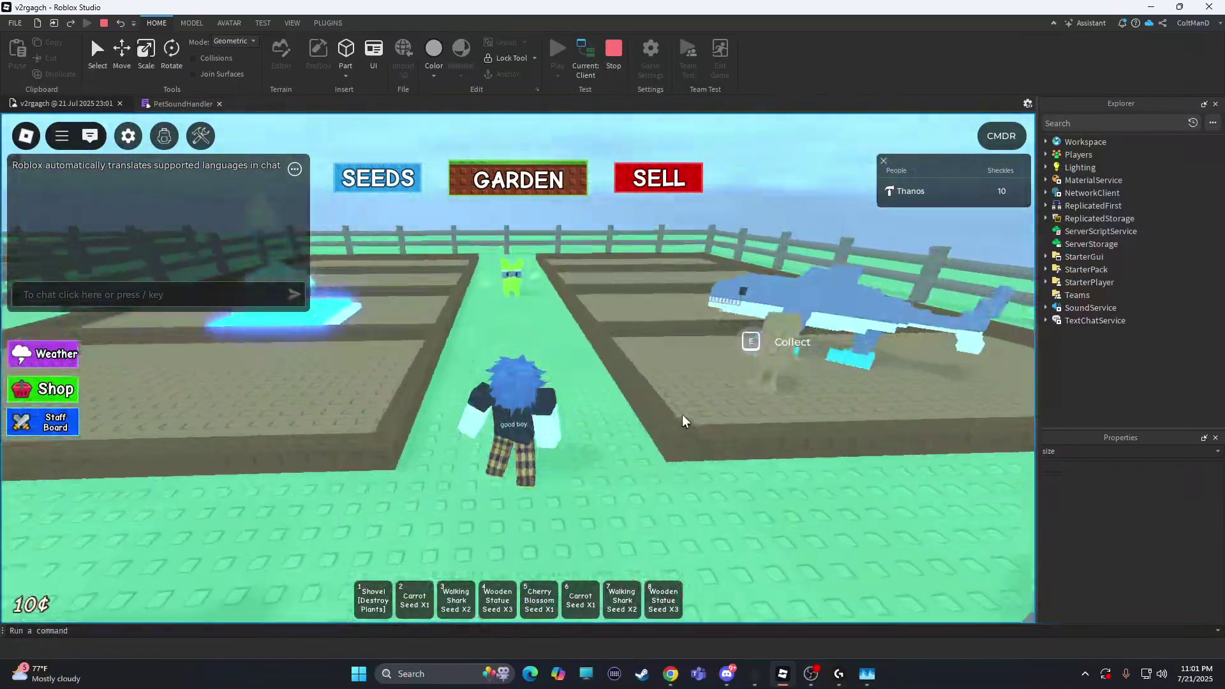
{"action": "key", "text": "w"}
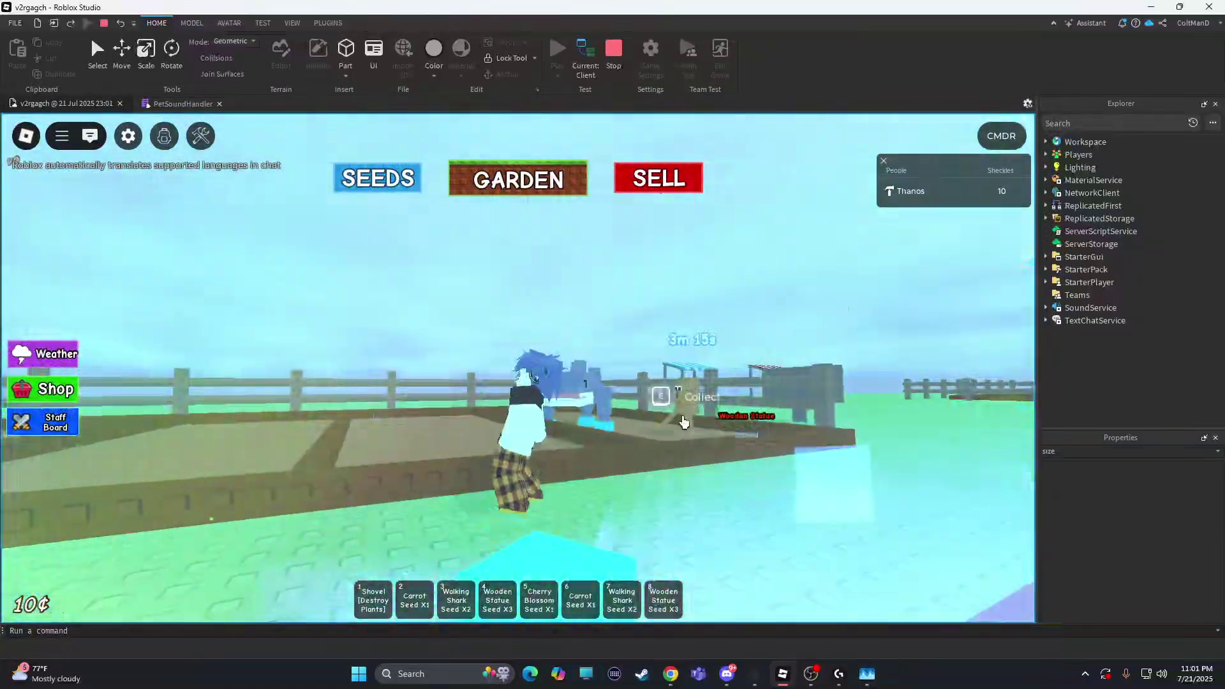
{"action": "key", "text": "w"}
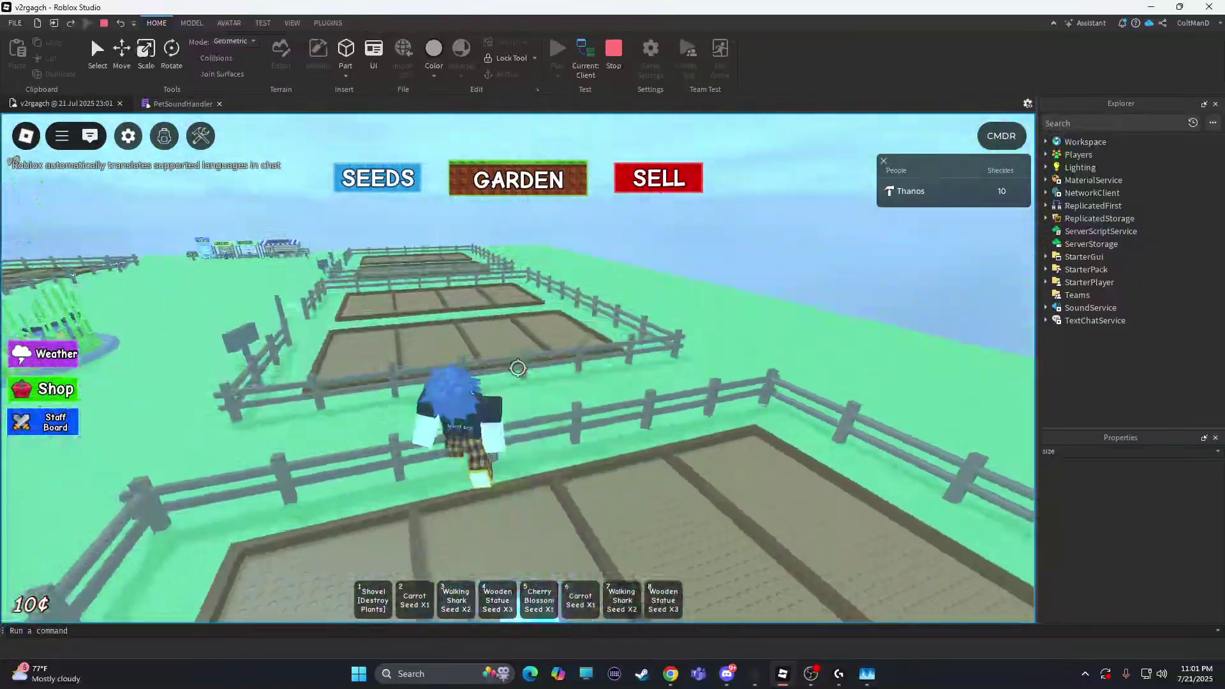
{"action": "key", "text": "s"}
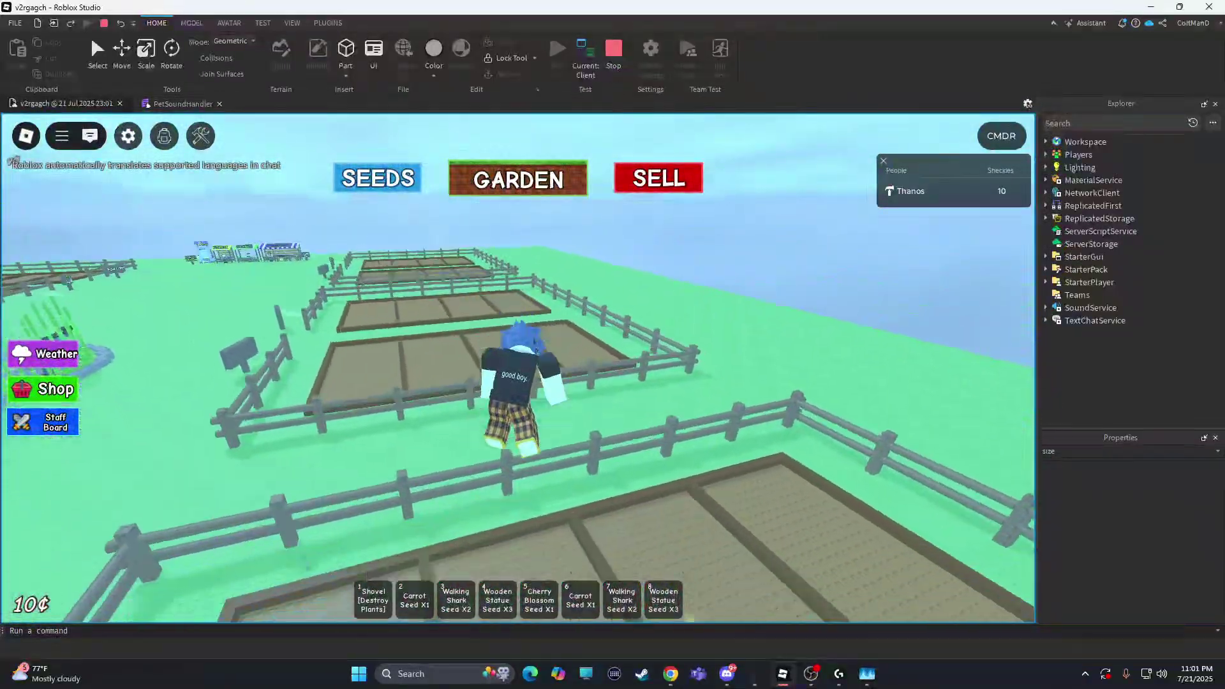